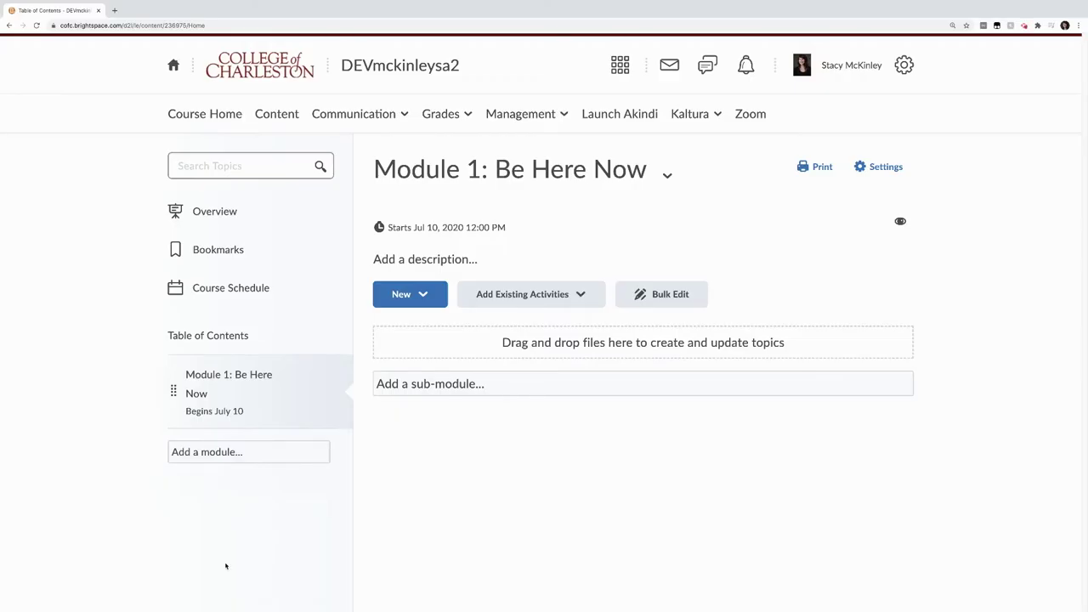
Choose New Checklist from the New menu on the Module 1: Be Here Now page
{"action": "left_click", "coordinate": [408, 306]}
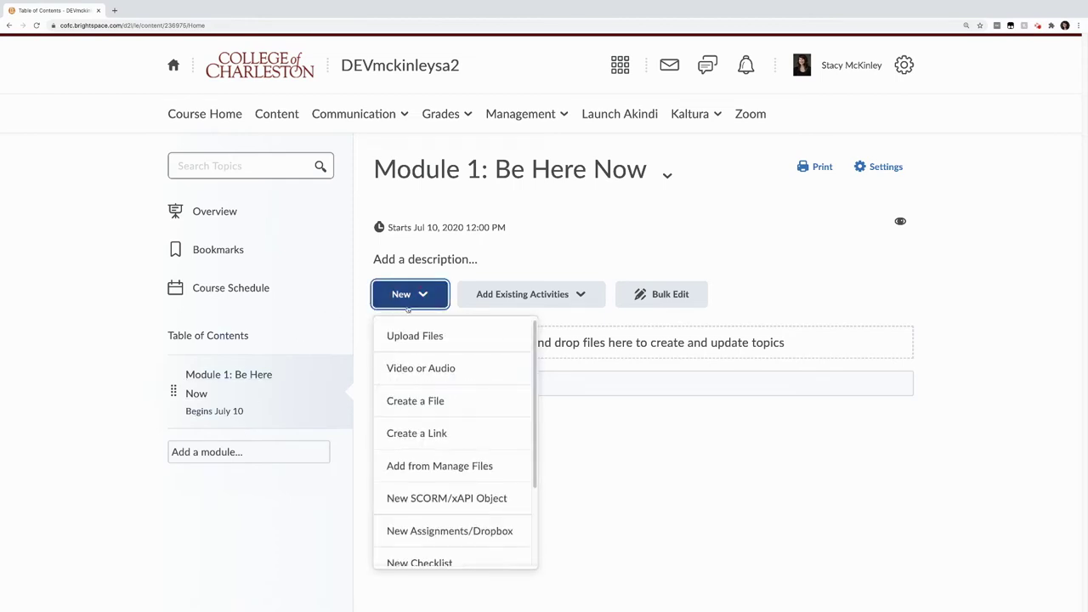
{"action": "left_click_drag", "start_coordinate": [533, 392], "coordinate": [532, 470]}
{"action": "left_click", "coordinate": [443, 459]}
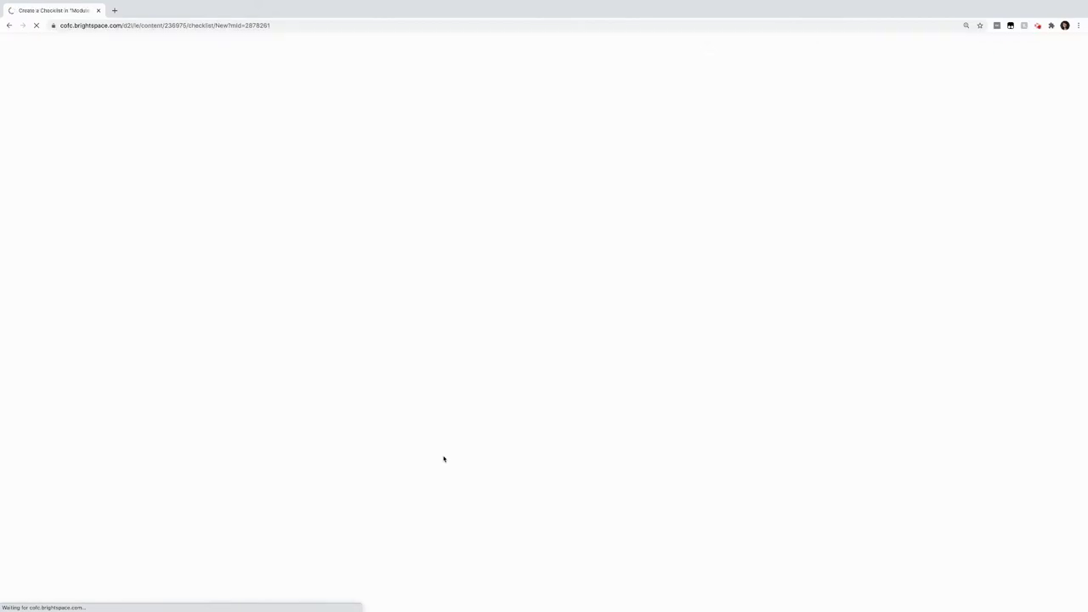
Title the checklist 'Be Here Now Checklist', paste the tick-the-boxes instructions sentence, and save it
{"action": "left_click", "coordinate": [230, 202]}
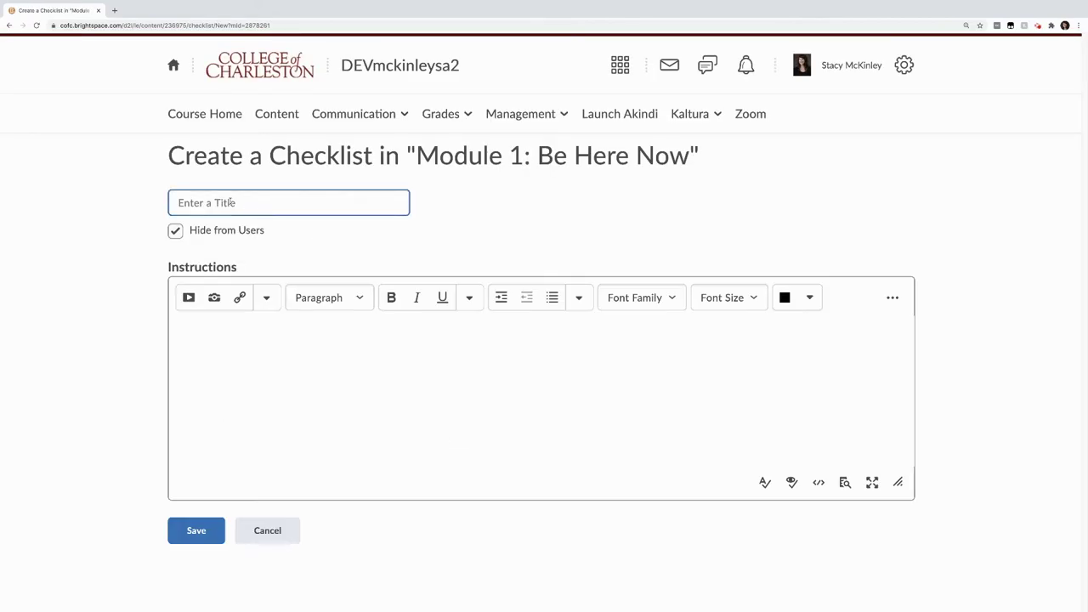
{"action": "type", "text": "Be Here Now Checklist"}
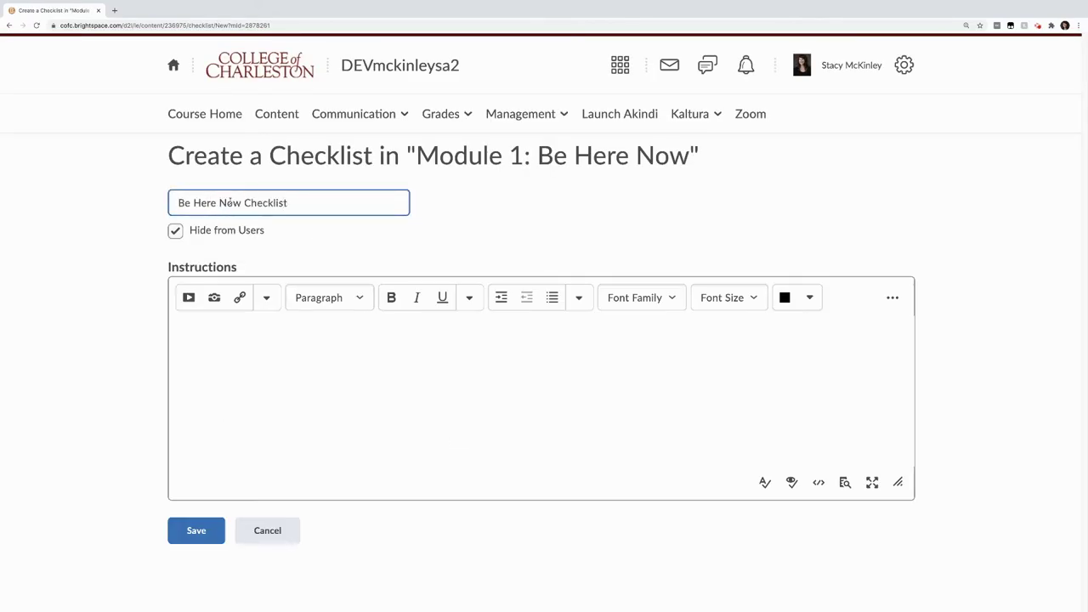
{"action": "left_click", "coordinate": [228, 334]}
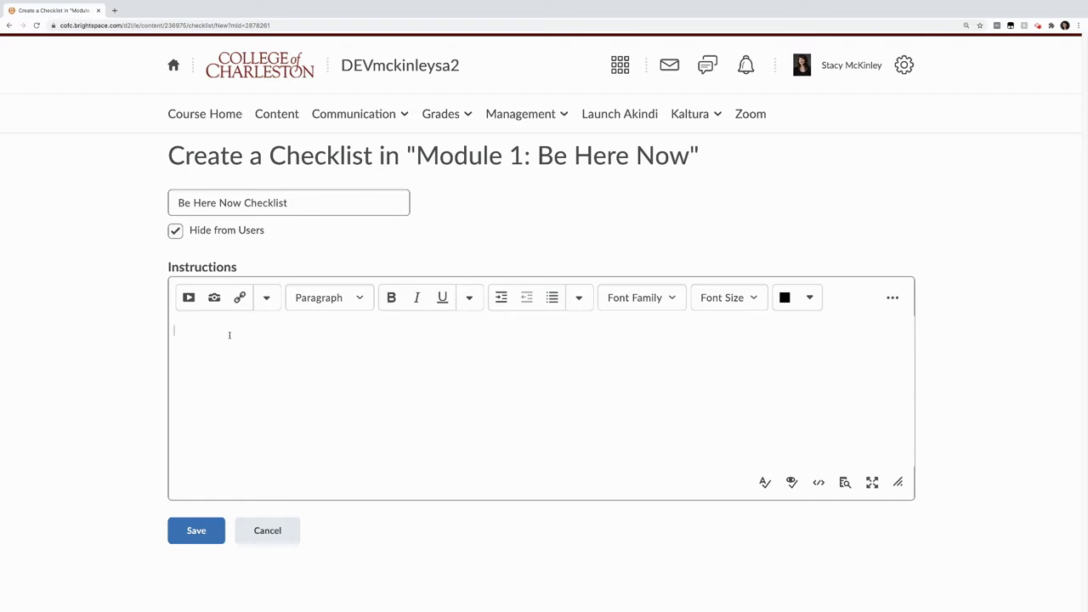
{"action": "type", "text": "Click the link above to access the module checklist. You can keep track of your own progress by clicking the boxes after you complete each activity."}
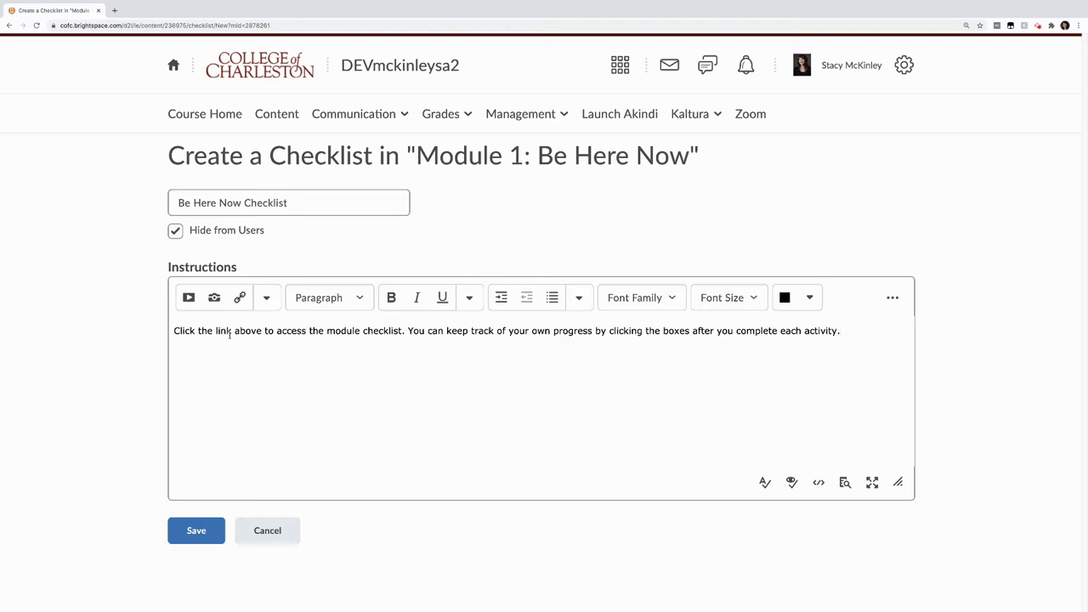
{"action": "left_click", "coordinate": [211, 533]}
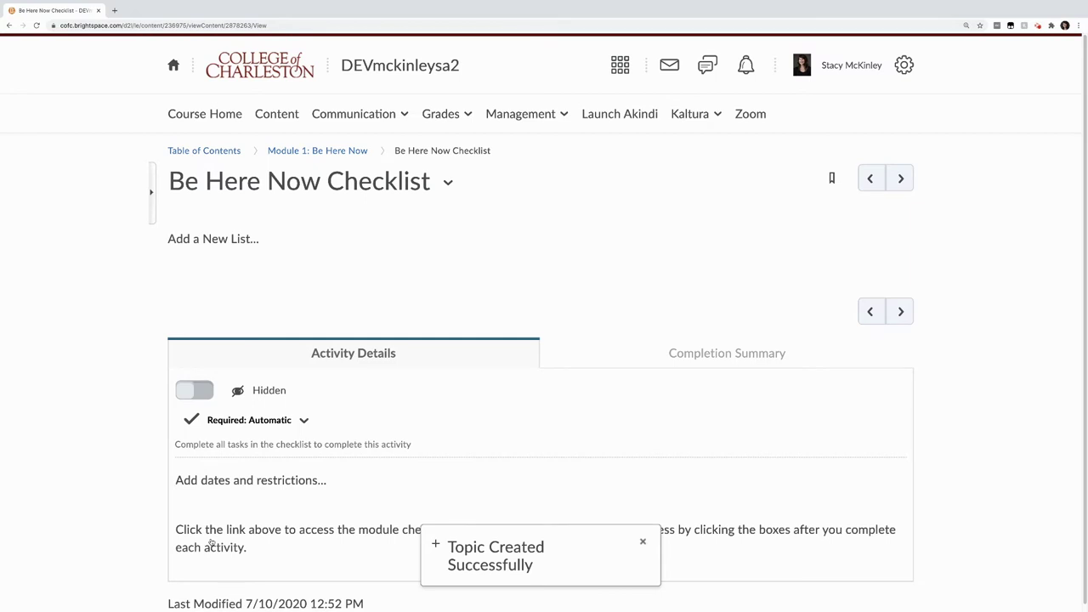
Add a list renamed 'Be Here Now Checklist' and give it a first task
{"action": "left_click", "coordinate": [207, 239]}
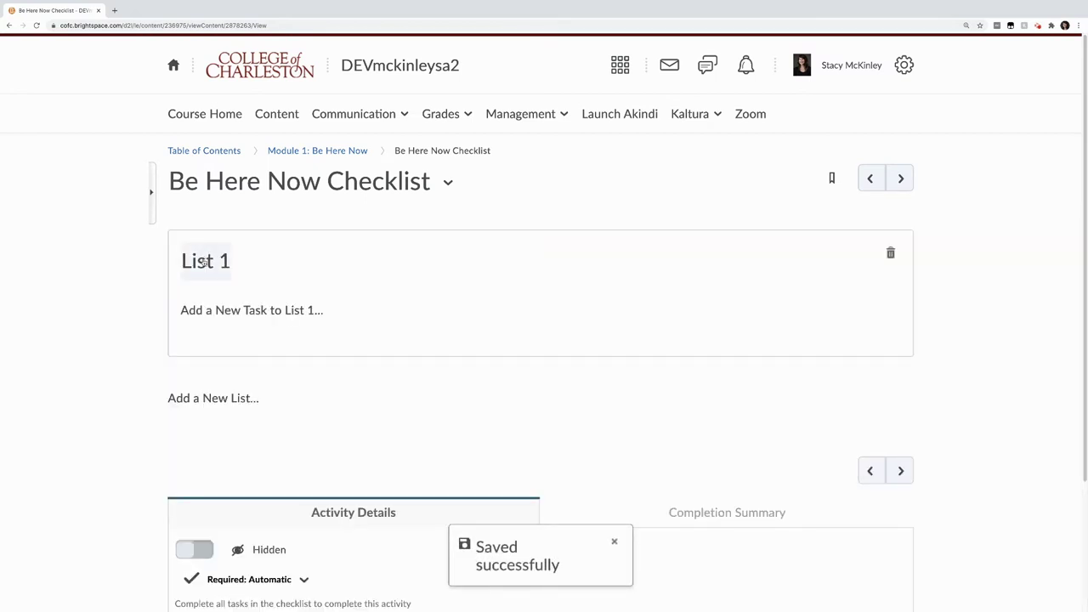
{"action": "left_click", "coordinate": [211, 268]}
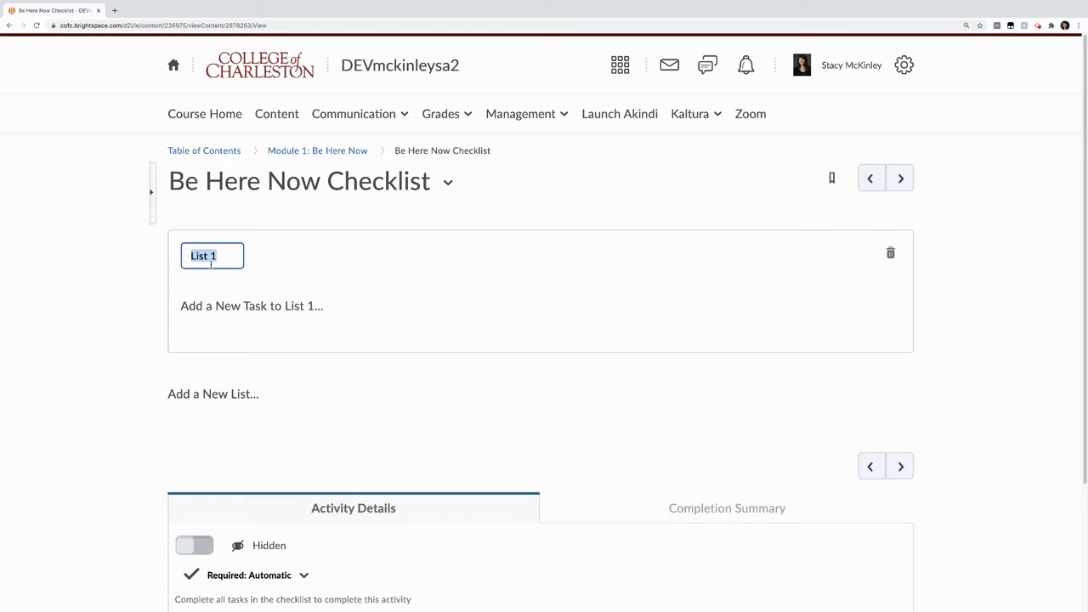
{"action": "type", "text": "Be Here Now"}
{"action": "type", "text": " Checklist"}
{"action": "key", "text": "Return"}
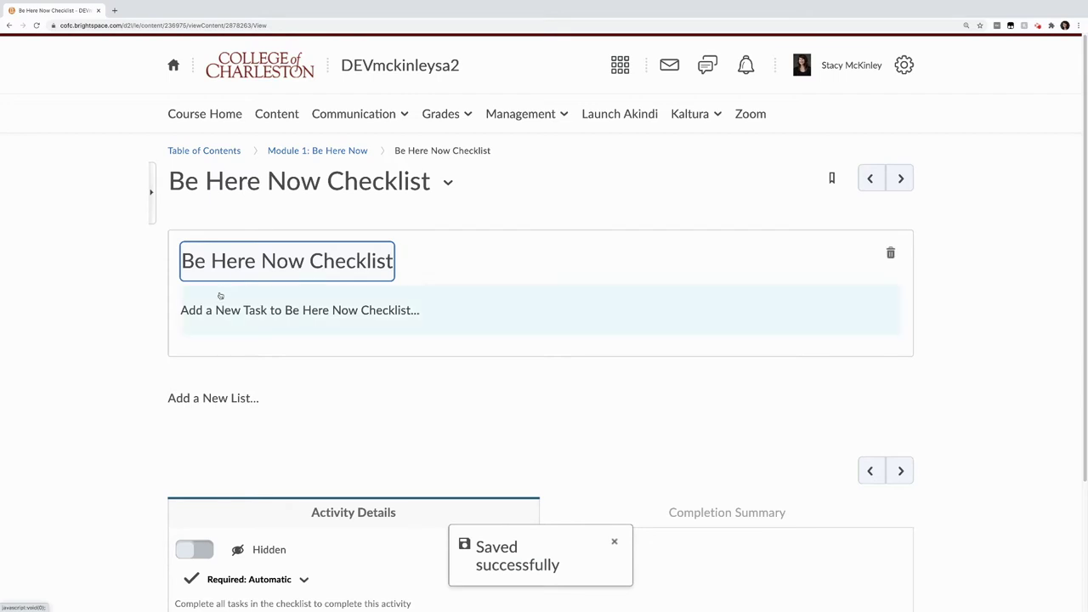
{"action": "left_click", "coordinate": [227, 310]}
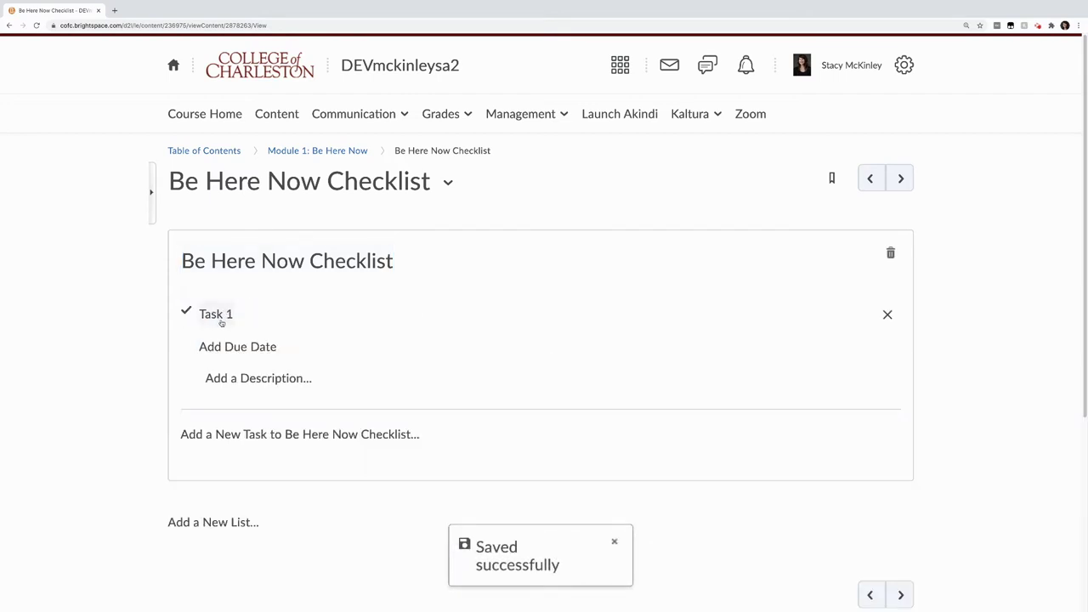
Rename Task 1 to 'Read the Syllabus' and set its due date to August 14, 2020
{"action": "left_click", "coordinate": [219, 319]}
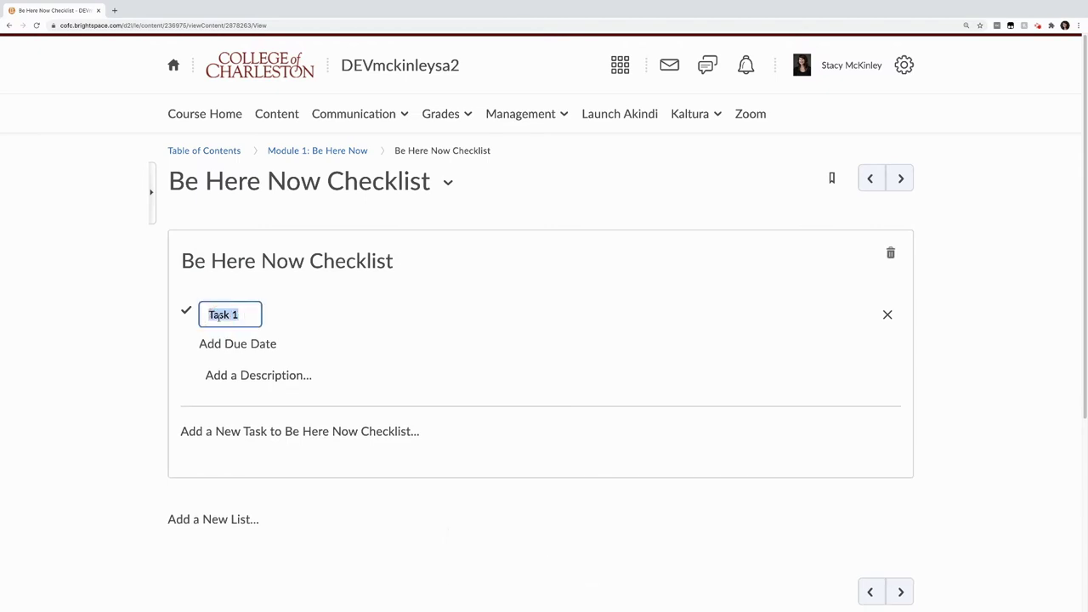
{"action": "type", "text": "Know the Syllabus"}
{"action": "left_click", "coordinate": [246, 347]}
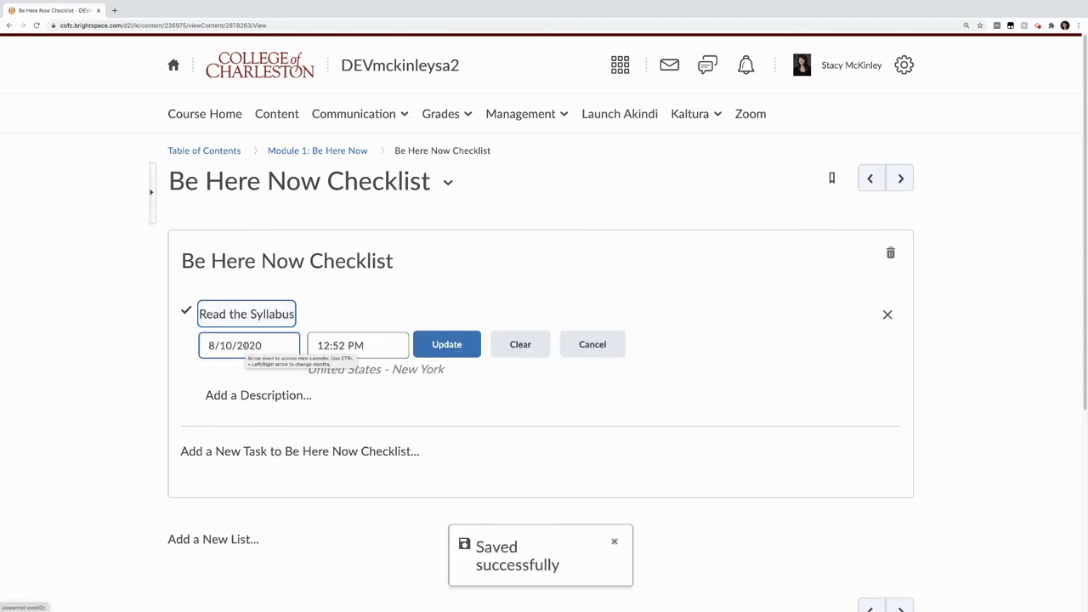
{"action": "left_click", "coordinate": [237, 345]}
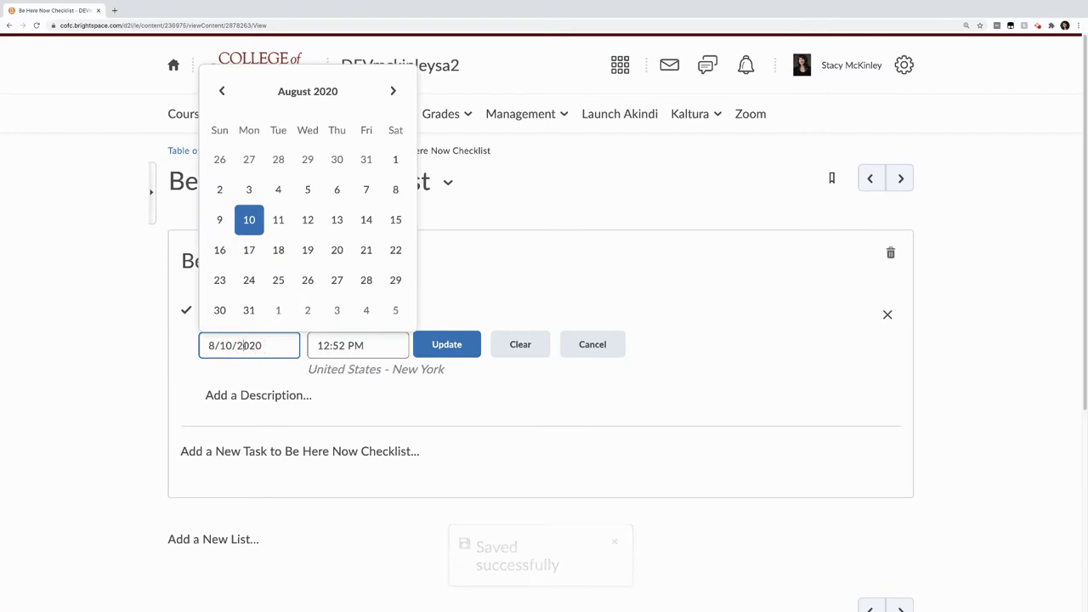
{"action": "left_click", "coordinate": [368, 219]}
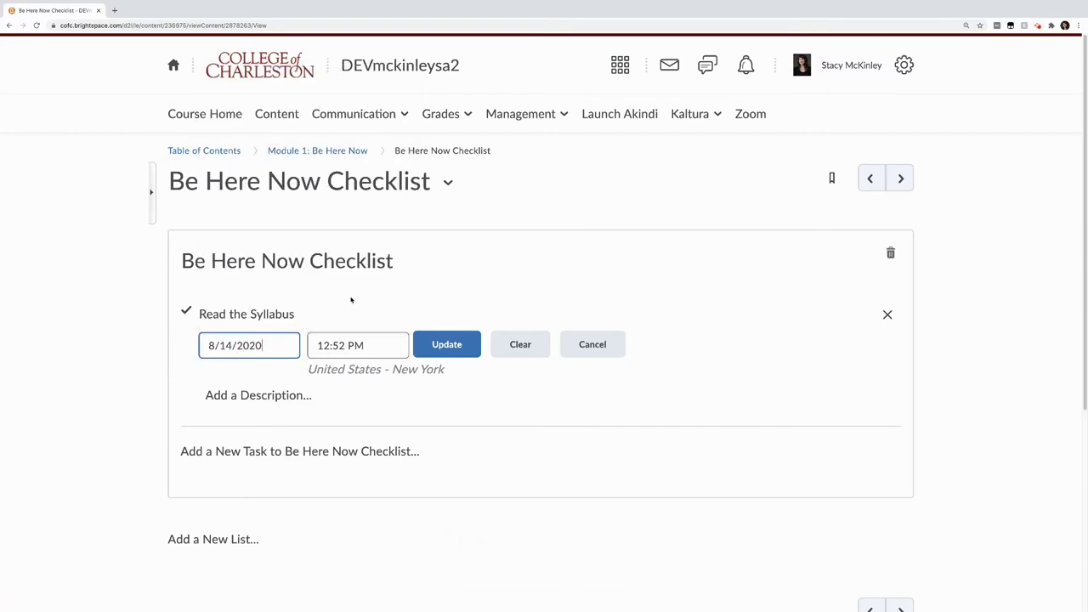
Set the syllabus task's due time to 11:59 PM and save the due date
{"action": "left_click", "coordinate": [347, 347]}
{"action": "left_click_drag", "start_coordinate": [414, 410], "coordinate": [388, 453]}
{"action": "left_click", "coordinate": [388, 453]}
{"action": "left_click", "coordinate": [344, 345]}
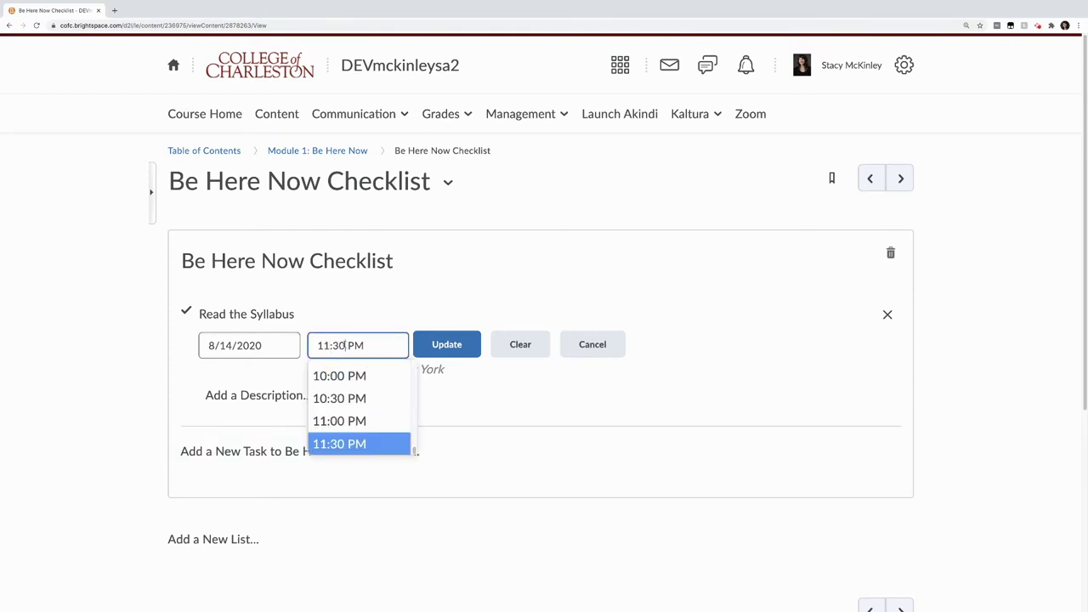
{"action": "key", "text": "BackSpace"}
{"action": "key", "text": "BackSpace"}
{"action": "type", "text": "59"}
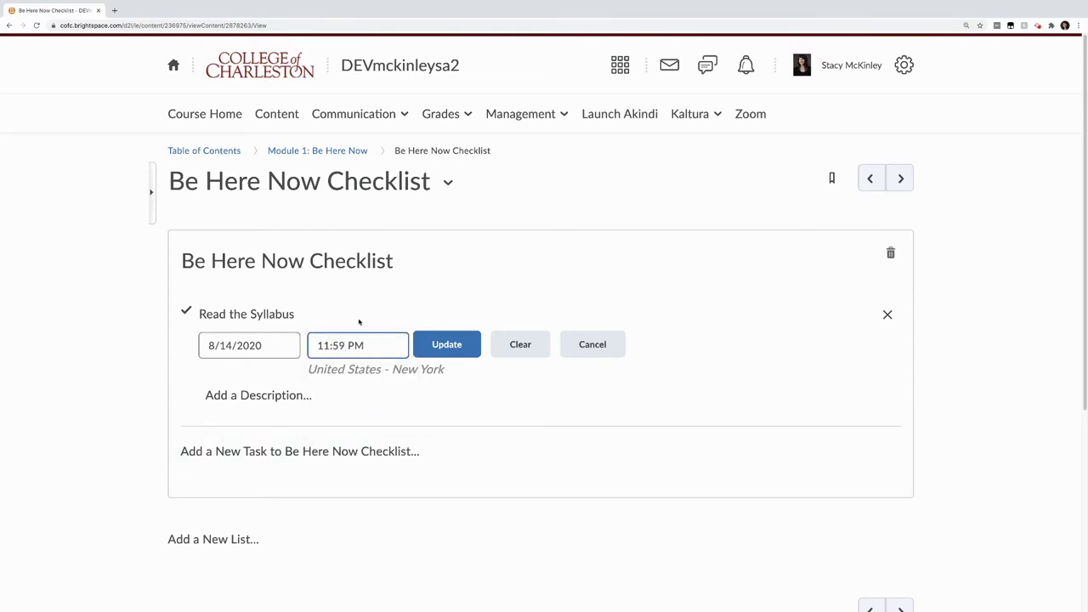
{"action": "left_click", "coordinate": [466, 343]}
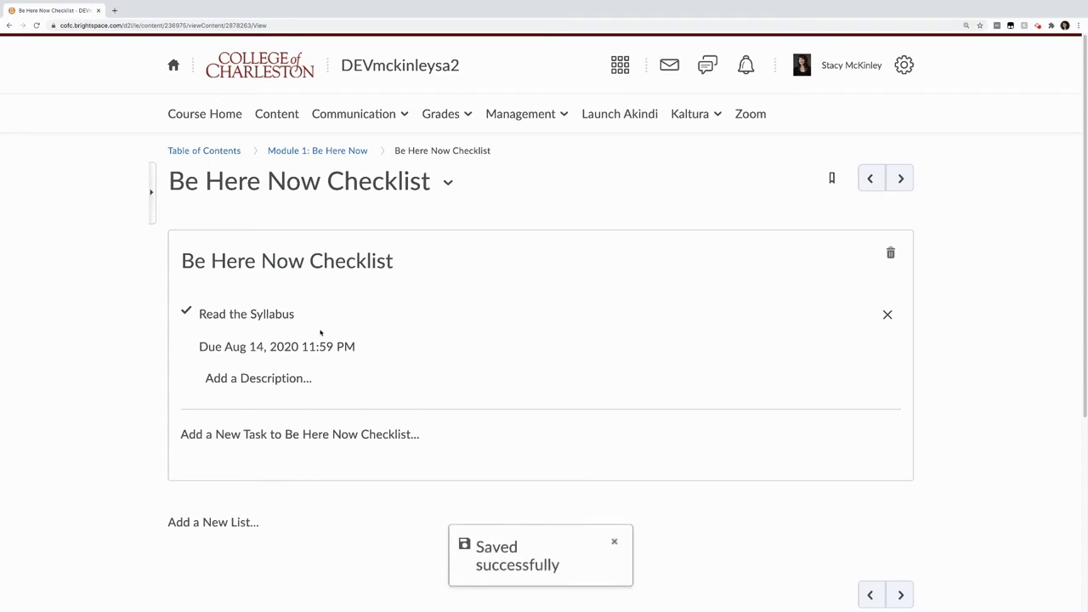
{"action": "left_click", "coordinate": [260, 376]}
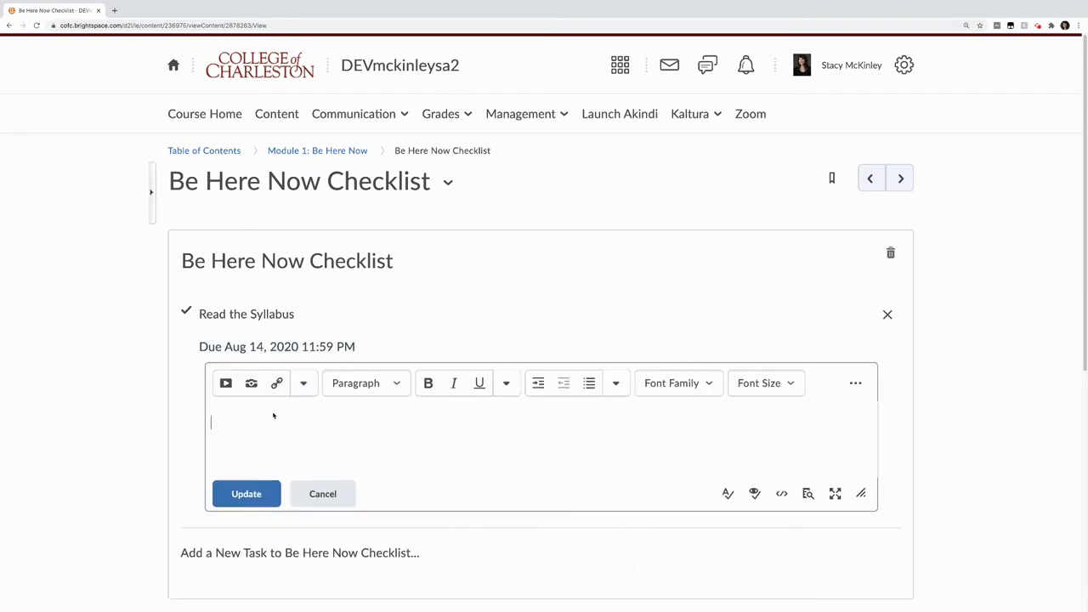
Give the syllabus task its linked 'Please read the Syllabus' description and create Task 2
{"action": "type", "text": "Instructions and"}
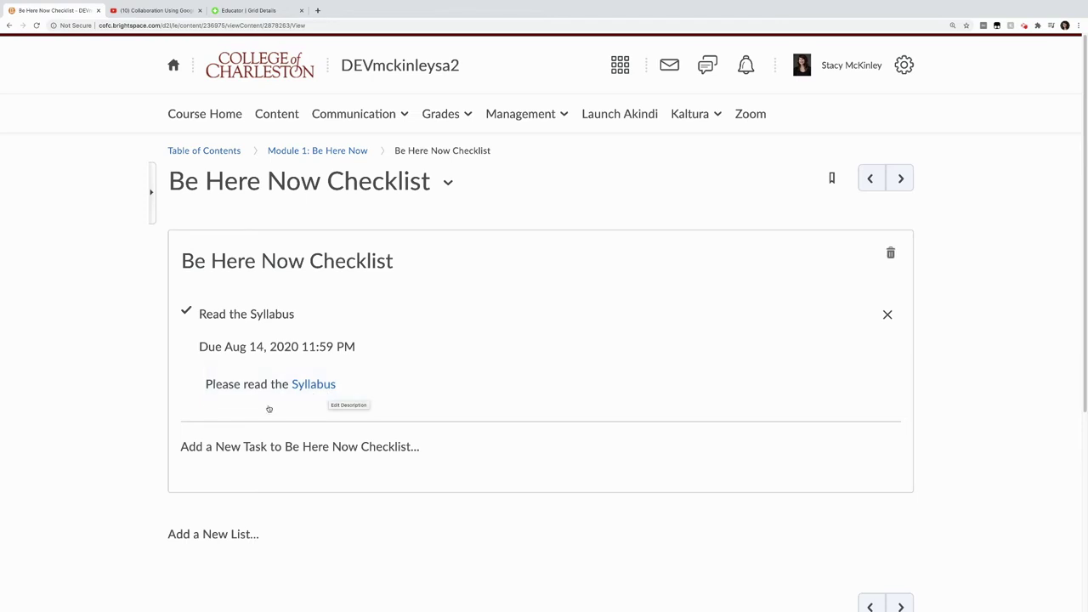
{"action": "left_click", "coordinate": [247, 451]}
{"action": "left_click", "coordinate": [220, 451]}
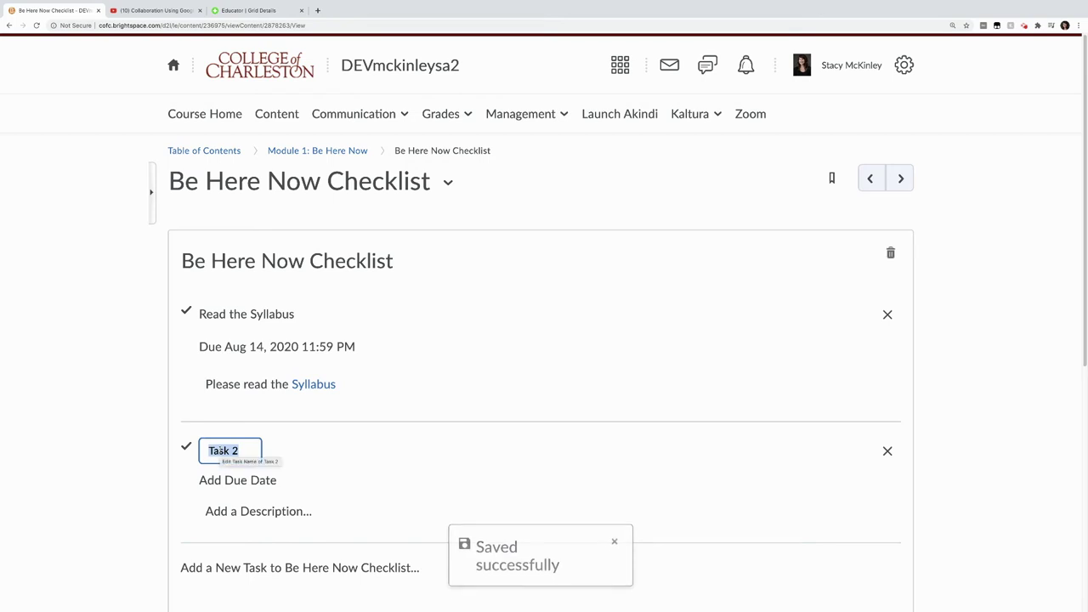
{"action": "left_click", "coordinate": [146, 12]}
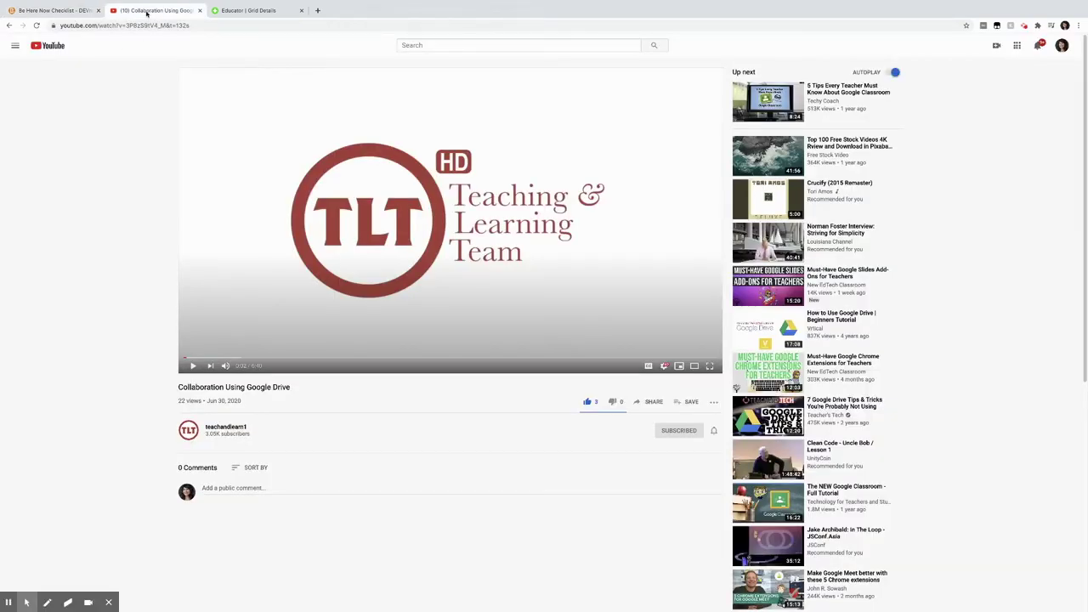
Copy the full iframe embed code of the Collaboration Using Google Drive video
{"action": "left_click", "coordinate": [652, 403]}
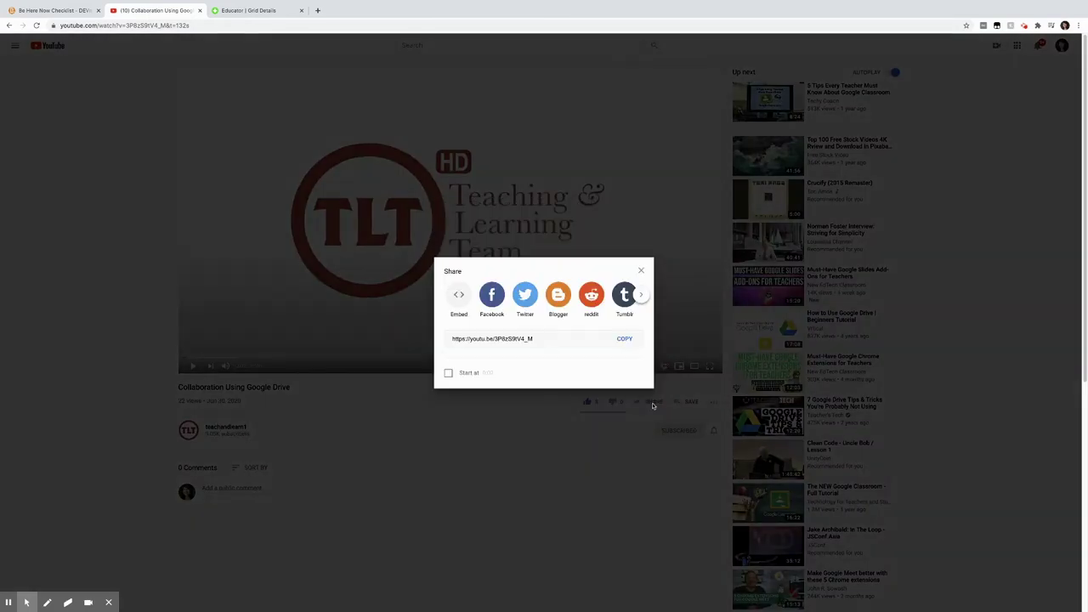
{"action": "left_click", "coordinate": [458, 297]}
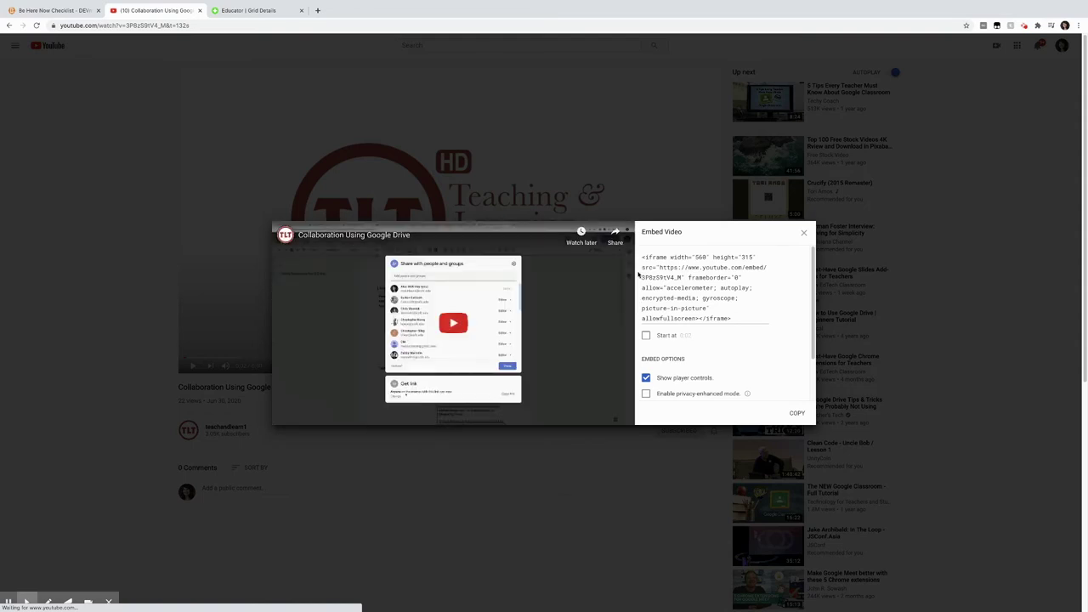
{"action": "left_click_drag", "start_coordinate": [641, 258], "coordinate": [751, 328]}
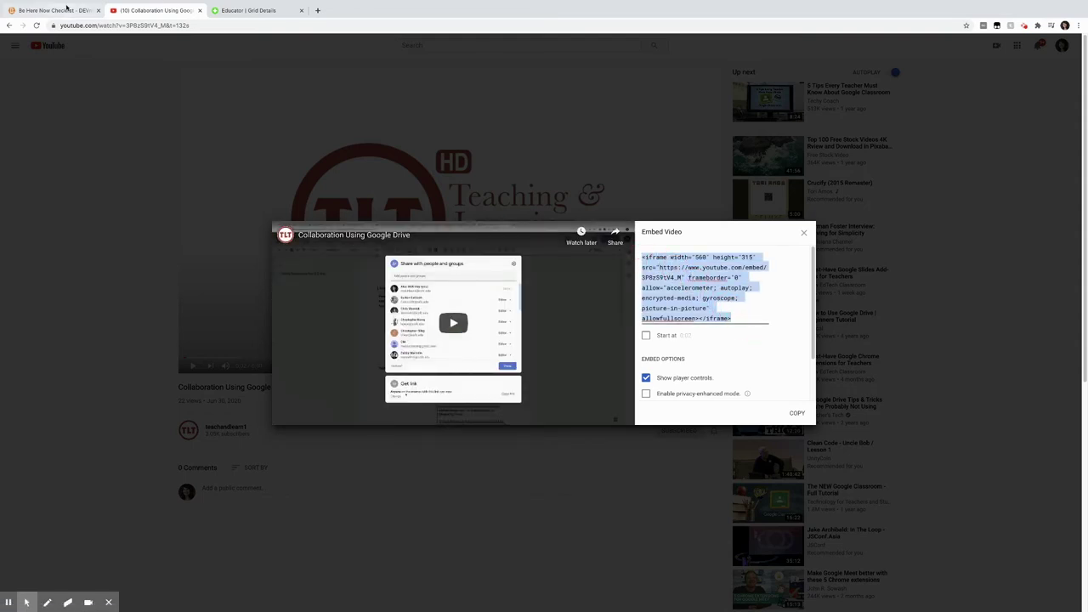
{"action": "left_click", "coordinate": [76, 7]}
{"action": "left_click", "coordinate": [221, 457]}
Rename the second task 'Watch Google Collaboration Tutorial' and set its due date to August 14, 2020
{"action": "type", "text": "Easy Collaboration"}
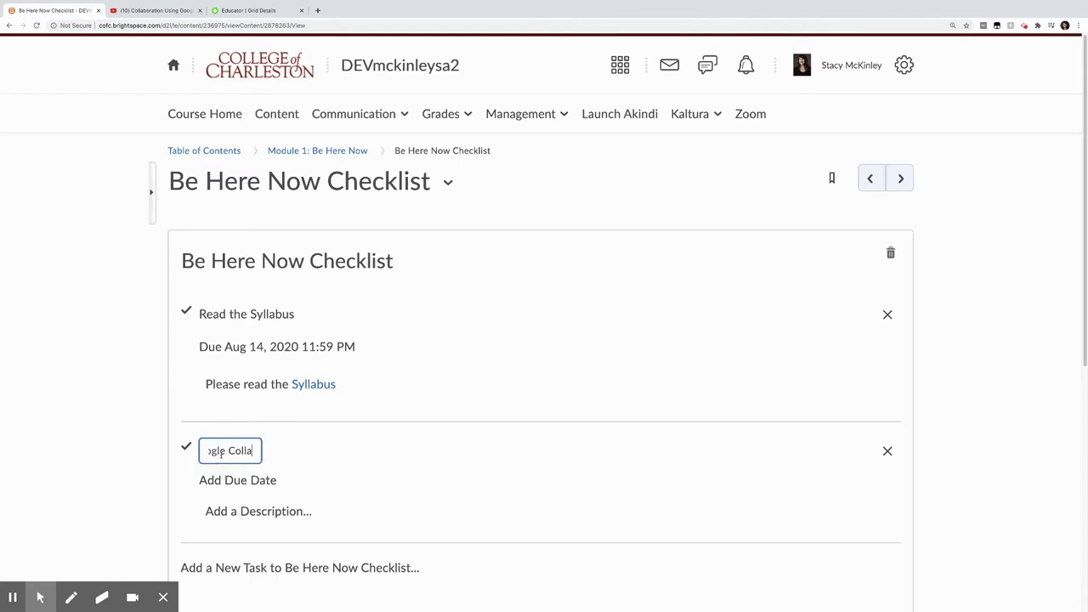
{"action": "type", "text": " Tutorial"}
{"action": "left_click", "coordinate": [238, 482]}
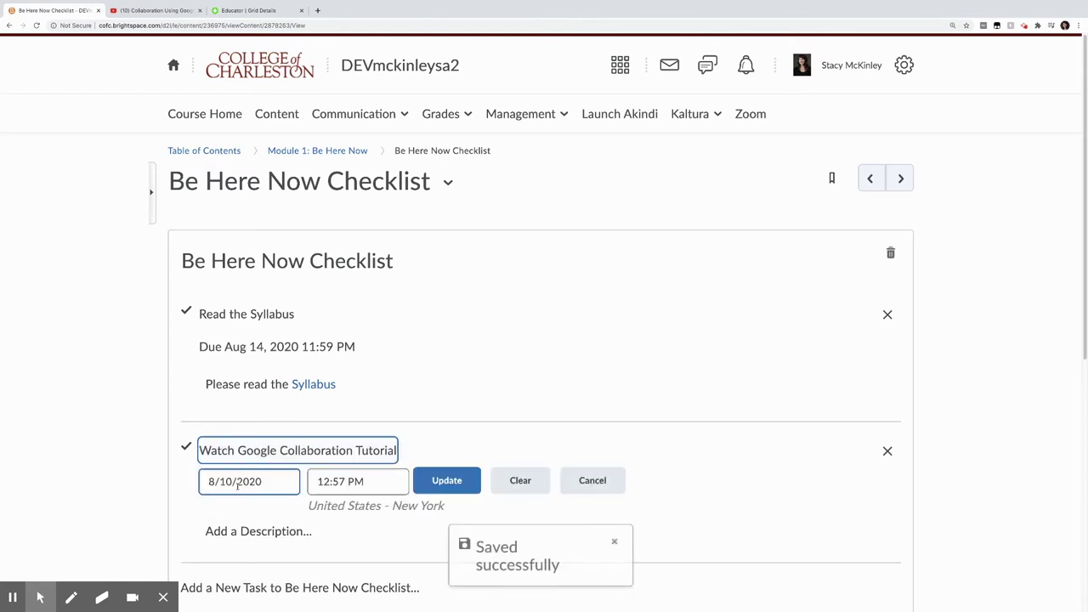
{"action": "left_click", "coordinate": [237, 483]}
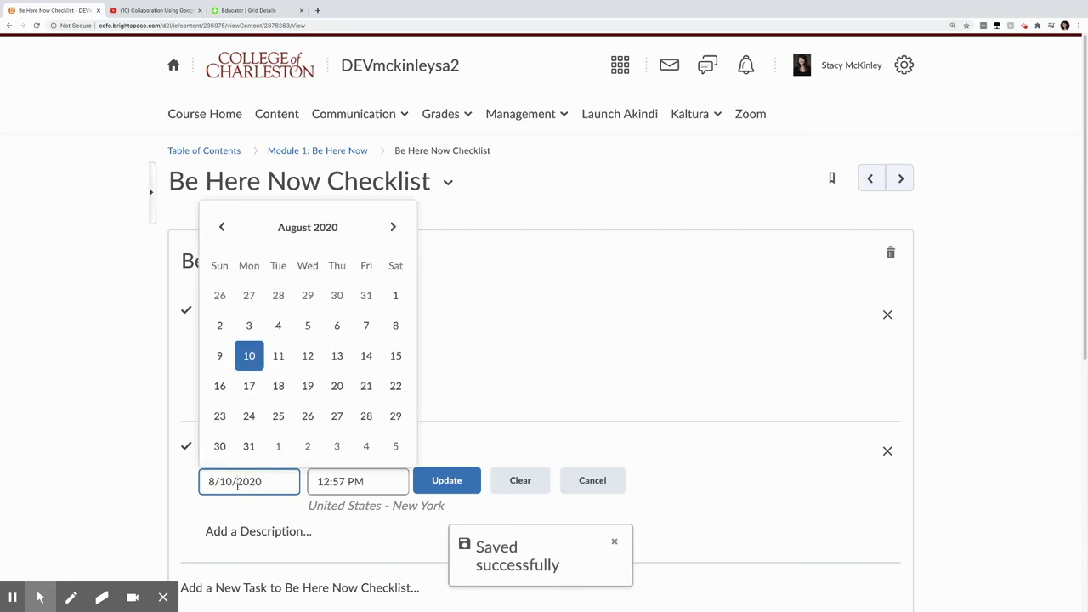
{"action": "left_click", "coordinate": [362, 359]}
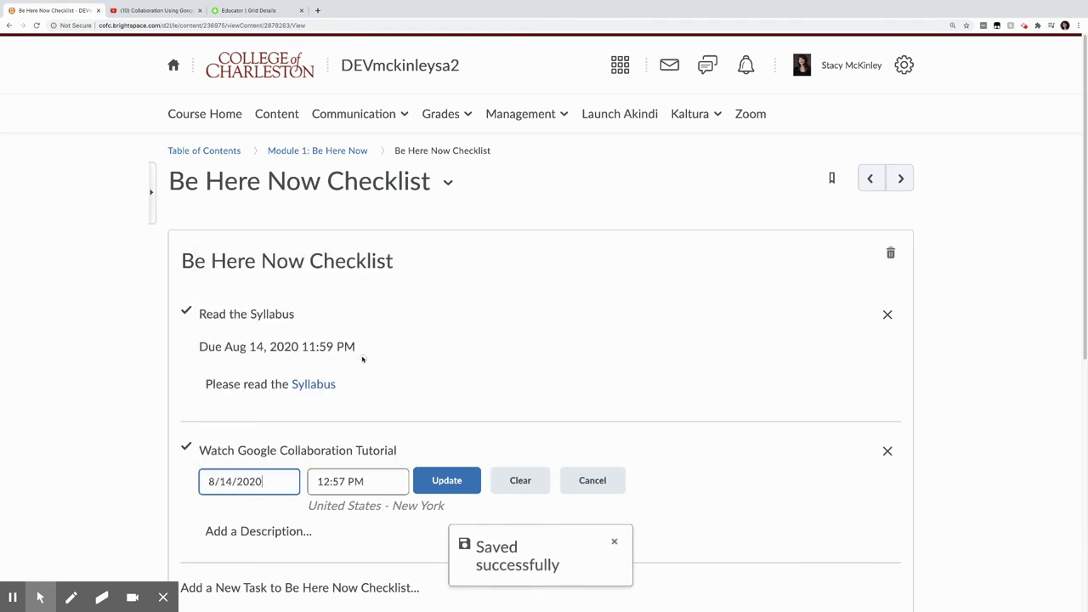
Set the second task's due time to 11:59 PM and save the due date
{"action": "left_click", "coordinate": [364, 481]}
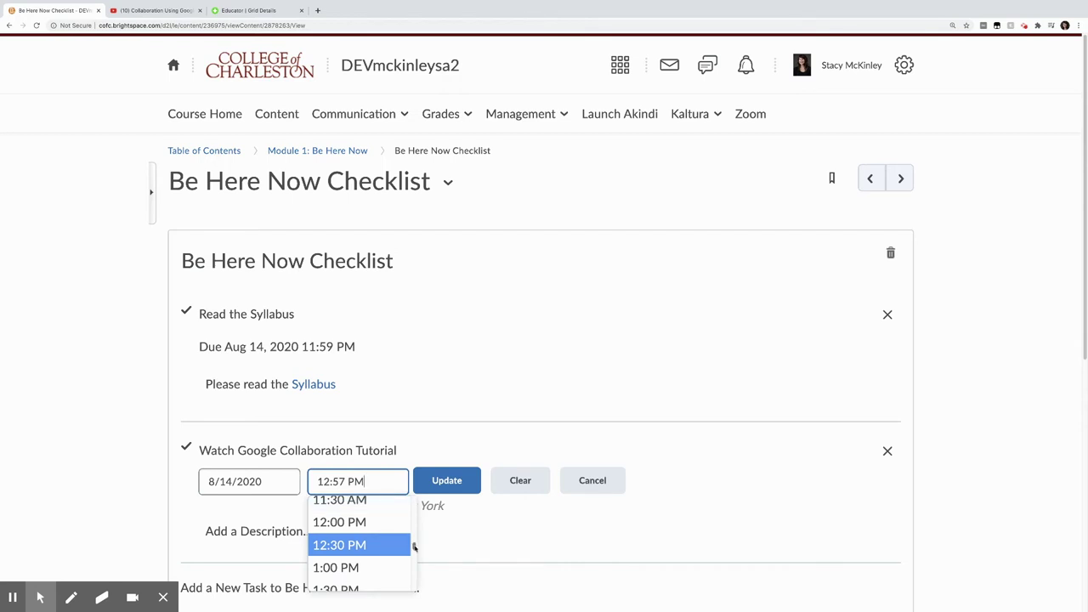
{"action": "left_click_drag", "start_coordinate": [414, 548], "coordinate": [414, 583]}
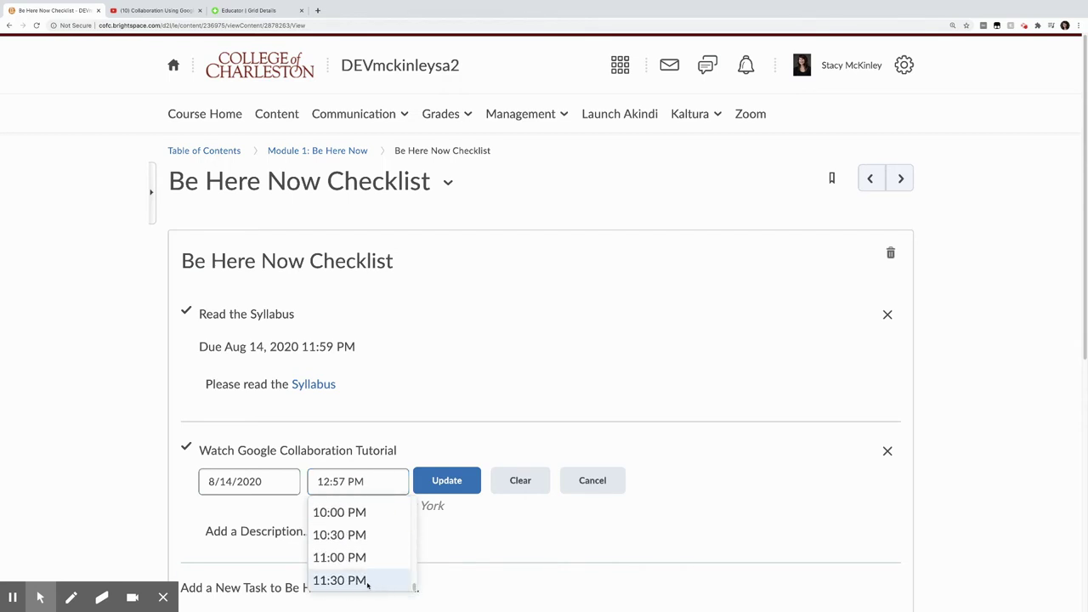
{"action": "left_click", "coordinate": [340, 580]}
{"action": "left_click", "coordinate": [345, 481]}
{"action": "key", "text": "BackSpace"}
{"action": "key", "text": "BackSpace"}
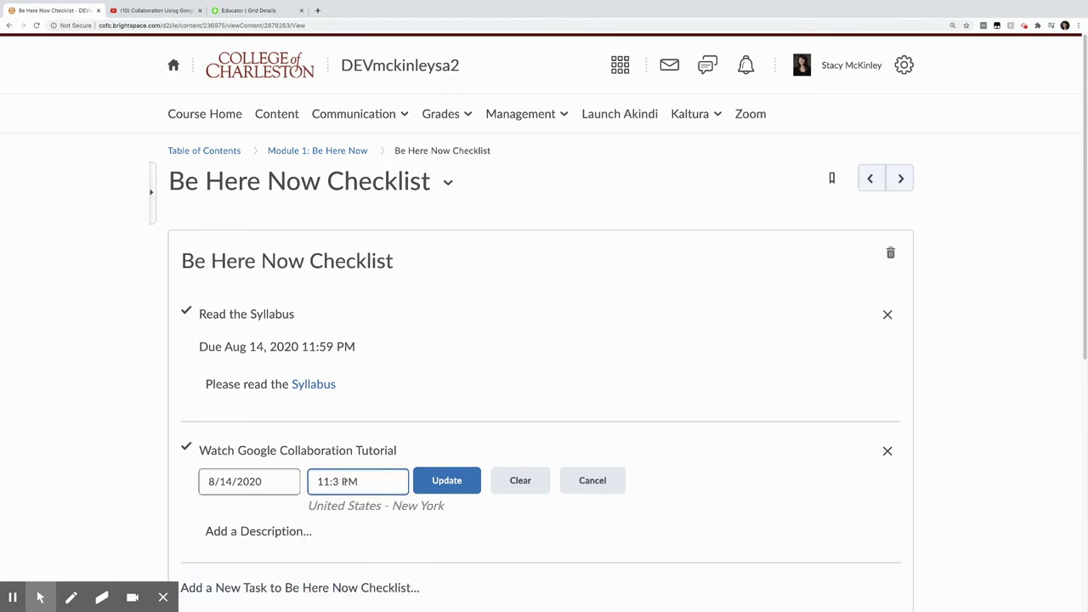
{"action": "type", "text": "59"}
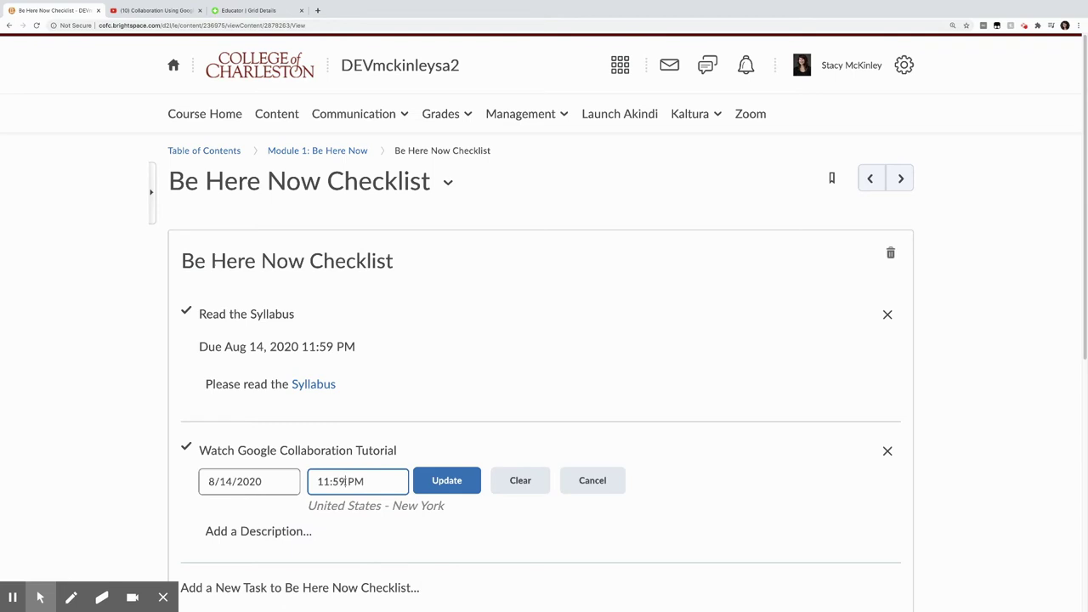
{"action": "left_click", "coordinate": [437, 481]}
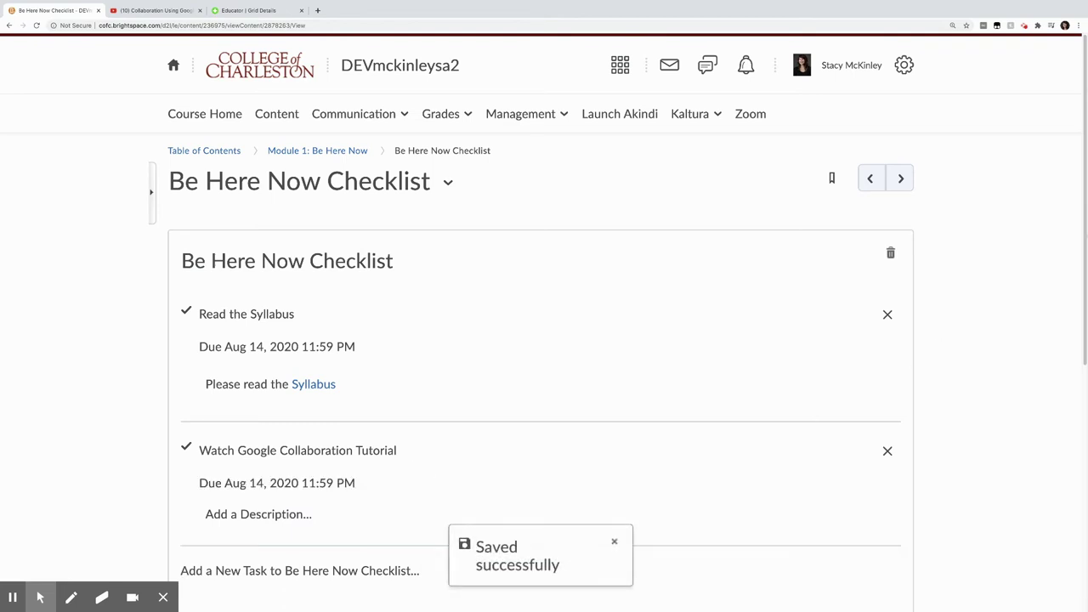
{"action": "scroll", "coordinate": [866, 310], "scroll_direction": "down", "scroll_amount": 5}
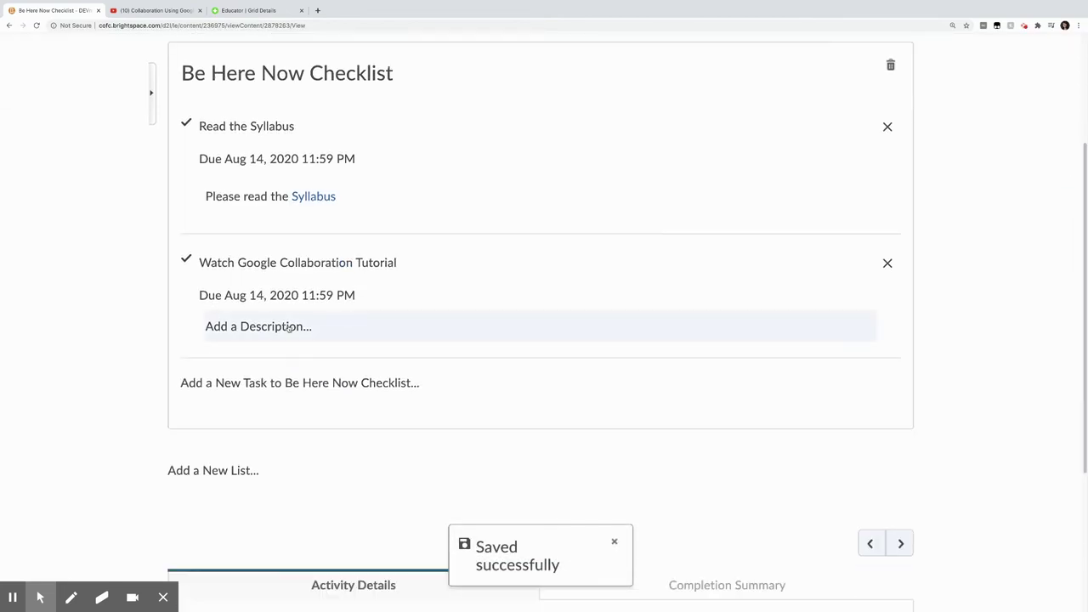
{"action": "left_click", "coordinate": [289, 328]}
Embed the copied YouTube video code in the second task's description and save it
{"action": "left_click", "coordinate": [225, 332]}
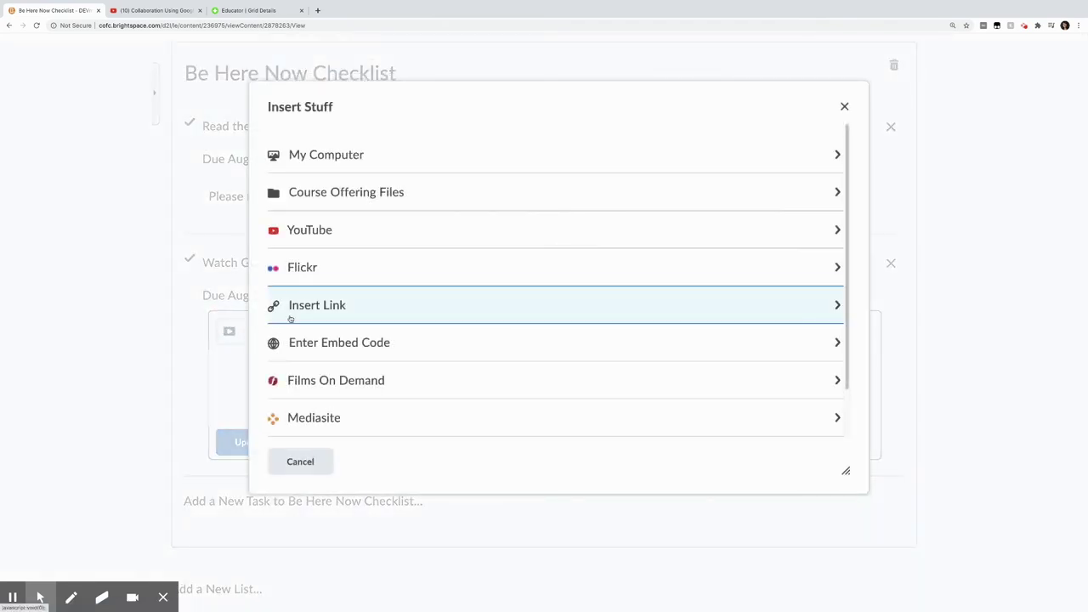
{"action": "left_click", "coordinate": [327, 340]}
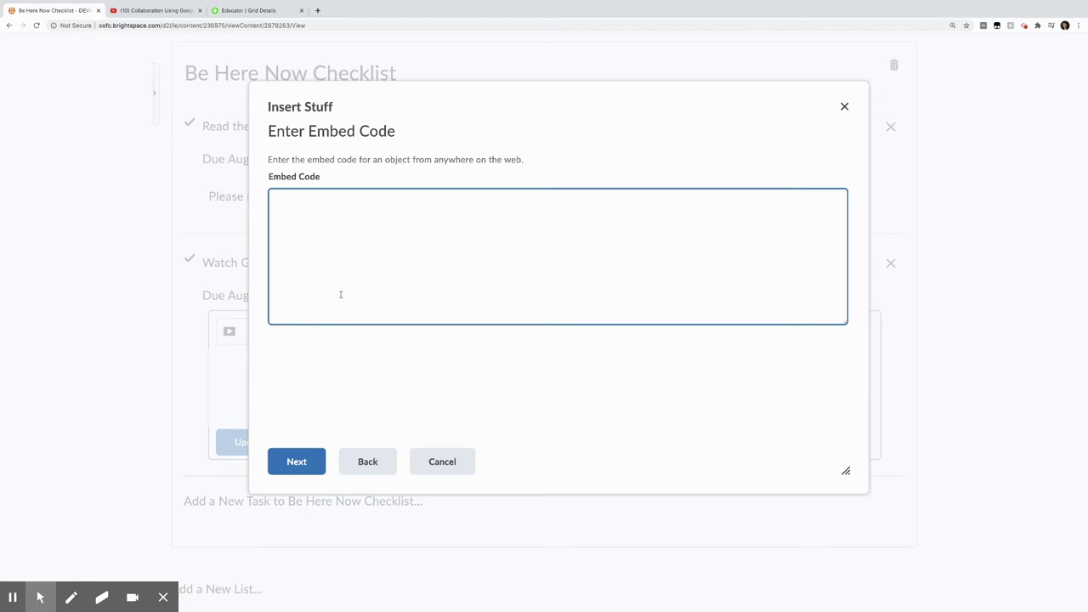
{"action": "type", "text": "<iframe width=\"560\" height=\"315\" src=\"https://www.youtube.com/embed/3P8dIYW4_H\" frameborder=\"0\" allow=\"accelerometer; autoplay; encrypted-media; gyroscope; picture-in-picture\" allowfullscreen></iframe>"}
{"action": "left_click", "coordinate": [316, 459]}
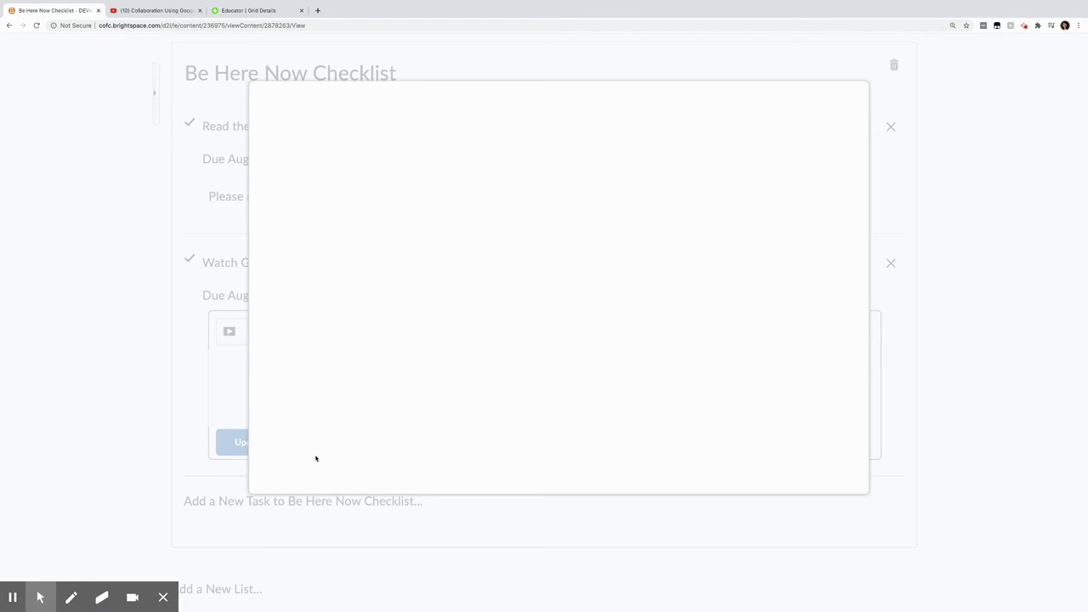
{"action": "left_click", "coordinate": [299, 461]}
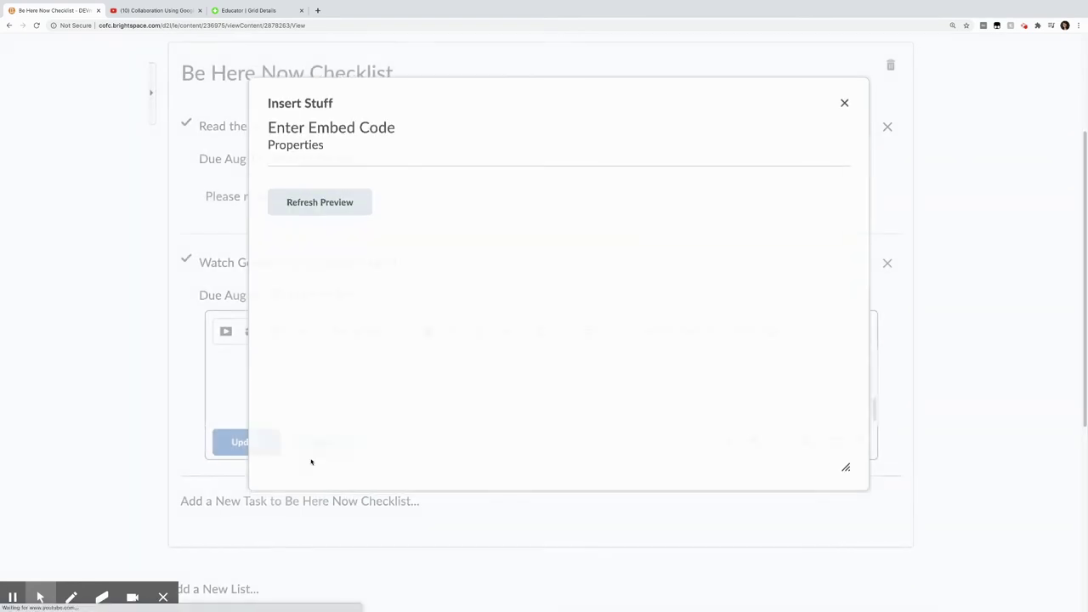
{"action": "left_click", "coordinate": [260, 443]}
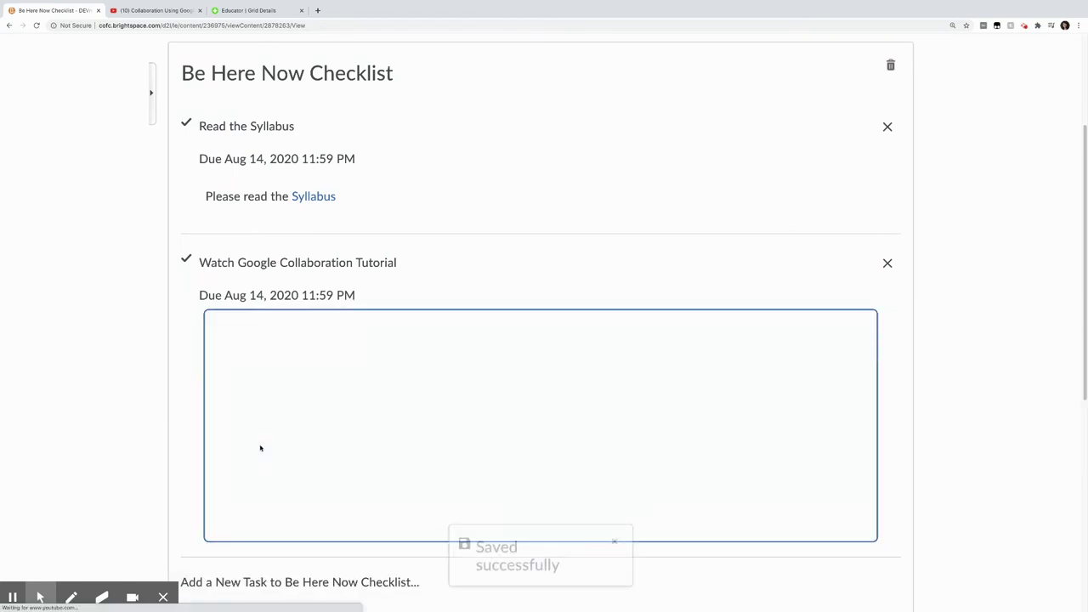
Add a third task and copy the English 202 Flipgrid grid link
{"action": "left_click_drag", "start_coordinate": [1082, 214], "coordinate": [1077, 328]}
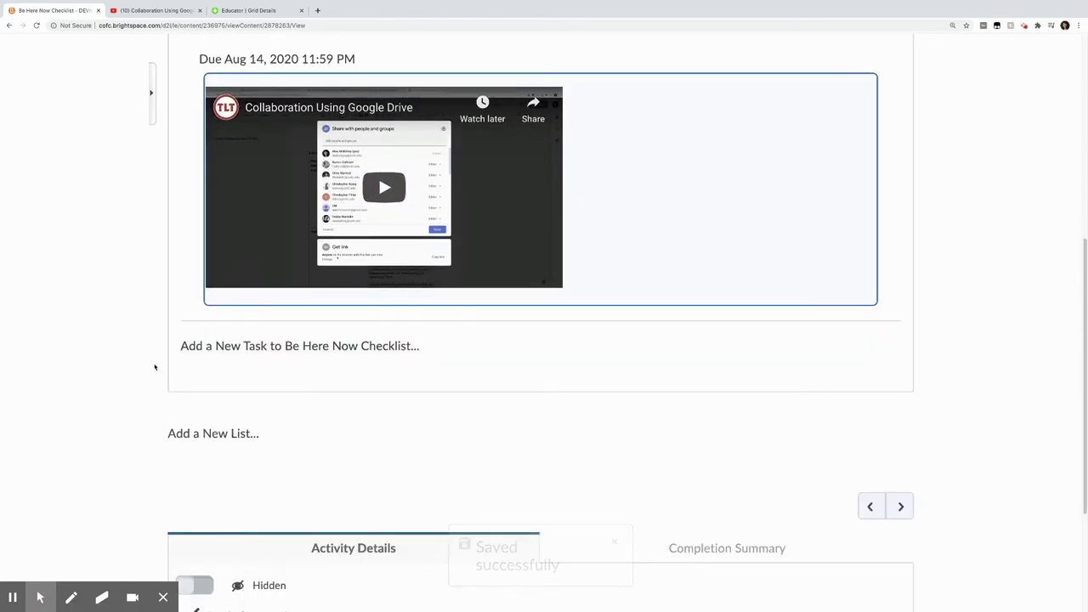
{"action": "left_click", "coordinate": [200, 348]}
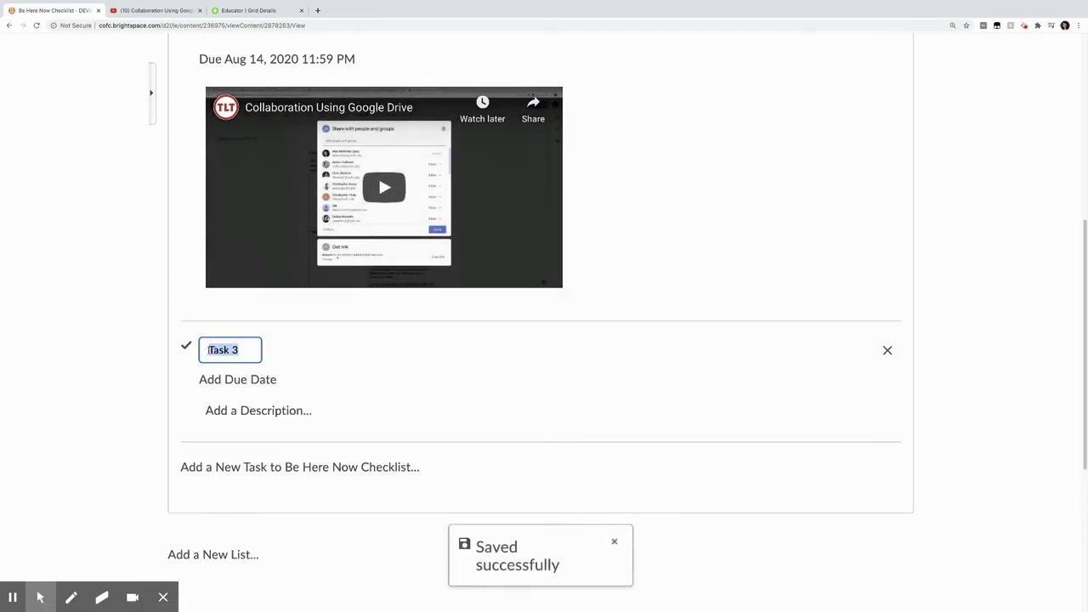
{"action": "left_click", "coordinate": [237, 11]}
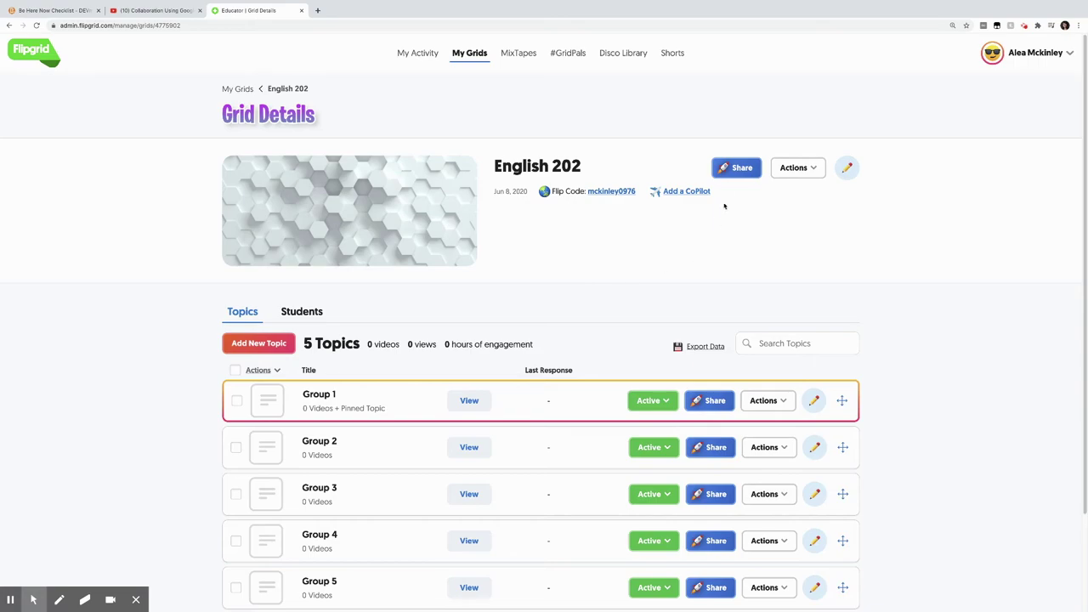
{"action": "left_click", "coordinate": [727, 172]}
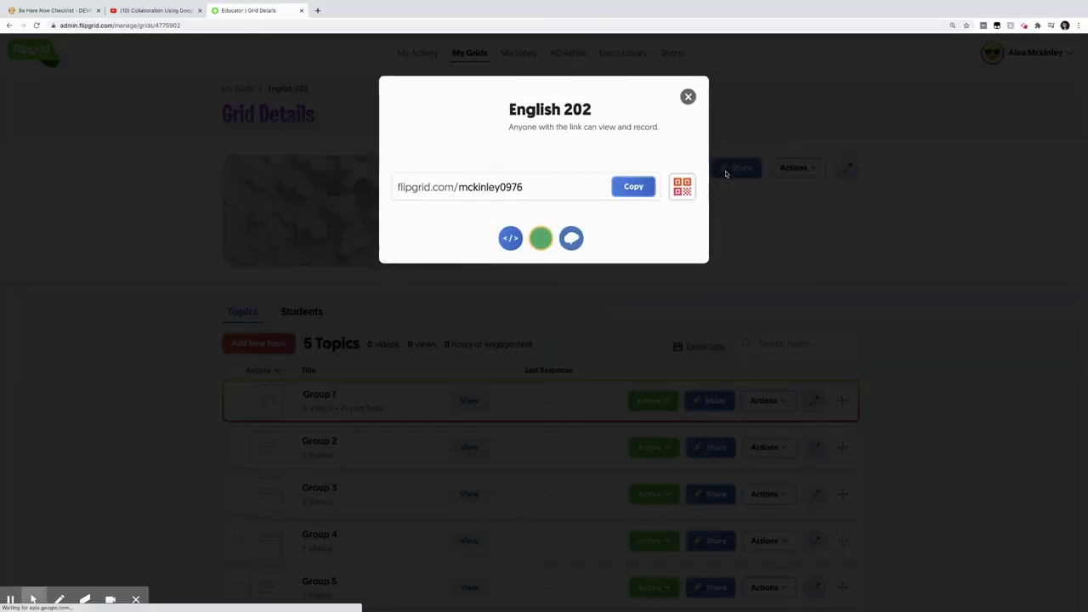
{"action": "left_click", "coordinate": [633, 186]}
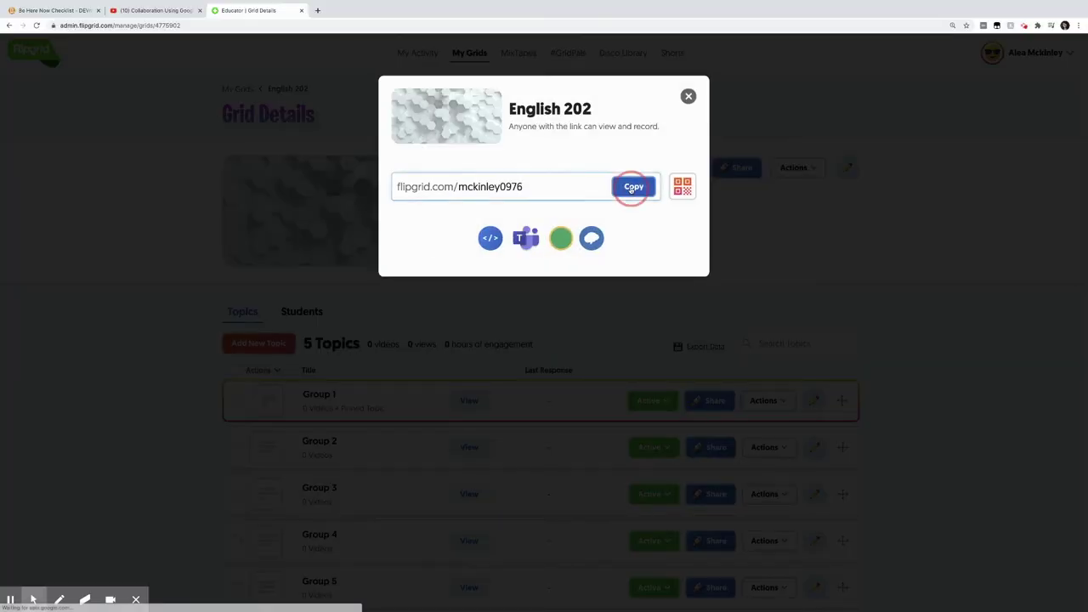
{"action": "left_click", "coordinate": [62, 10]}
{"action": "left_click", "coordinate": [215, 344]}
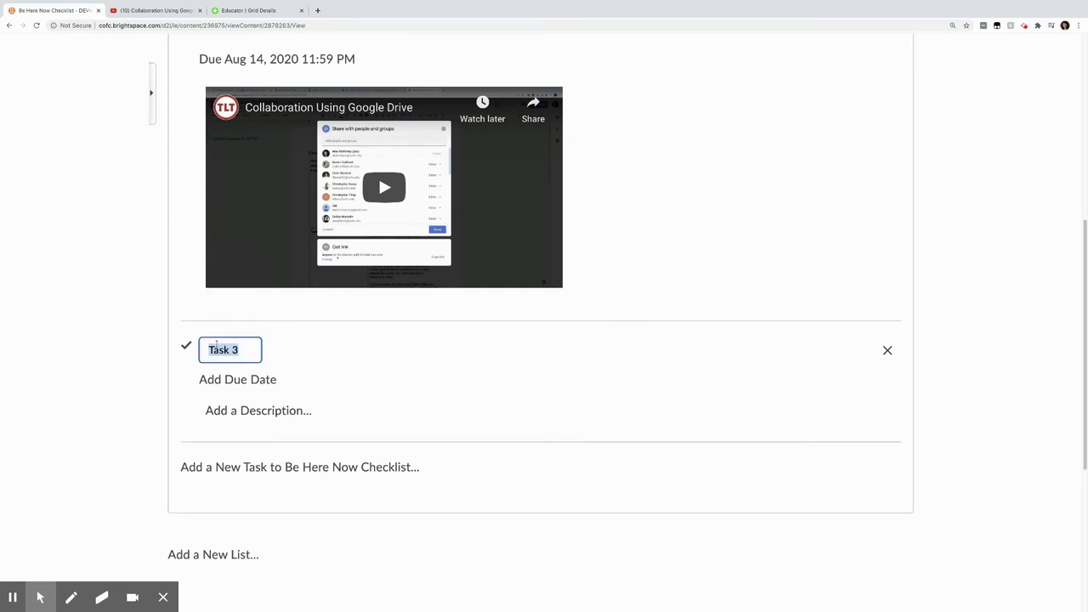
Rename the third task 'Add to the Group Flipgrid Board' and date it August 14, 2020
{"action": "type", "text": "Group Flipg"}
{"action": "type", "text": "rid Board"}
{"action": "left_click", "coordinate": [229, 379]}
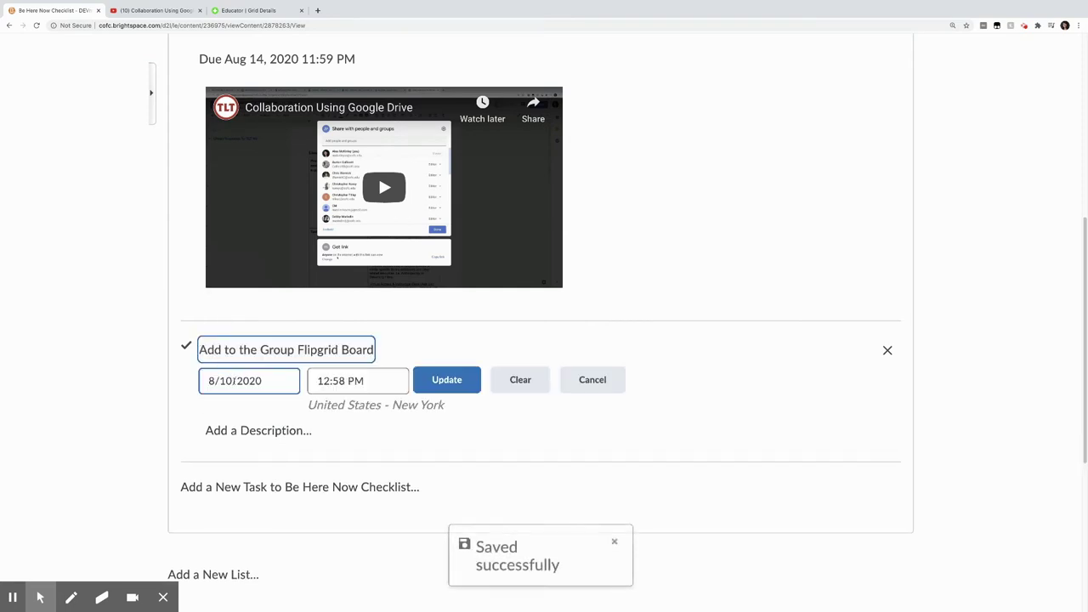
{"action": "left_click", "coordinate": [238, 380]}
{"action": "left_click", "coordinate": [365, 252]}
Set the Flipgrid task's due time to 11:59 PM and save the due date
{"action": "left_click", "coordinate": [357, 381]}
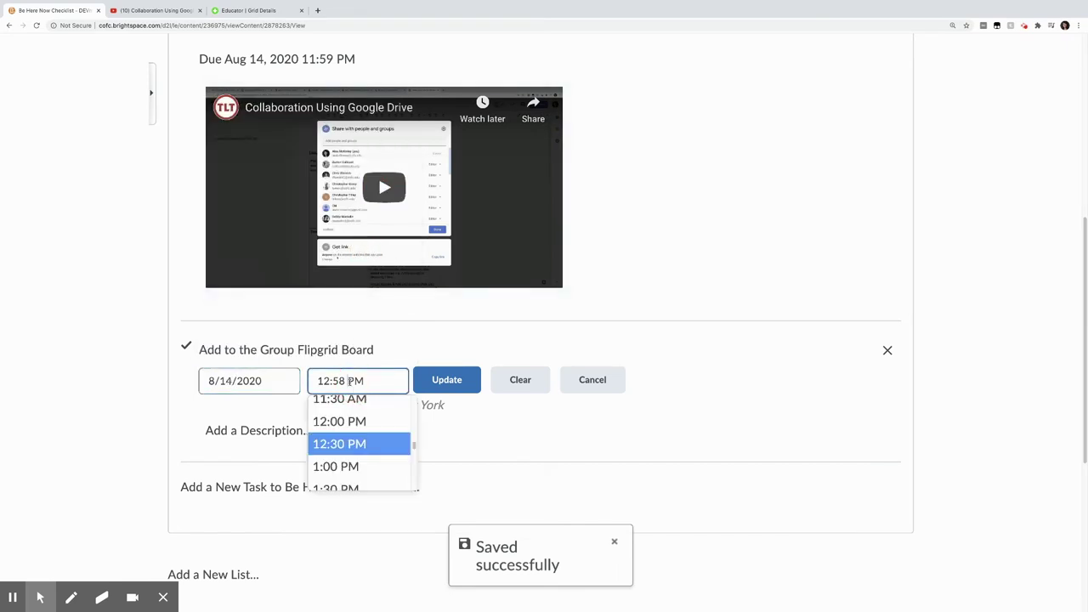
{"action": "left_click_drag", "start_coordinate": [414, 446], "coordinate": [416, 488]}
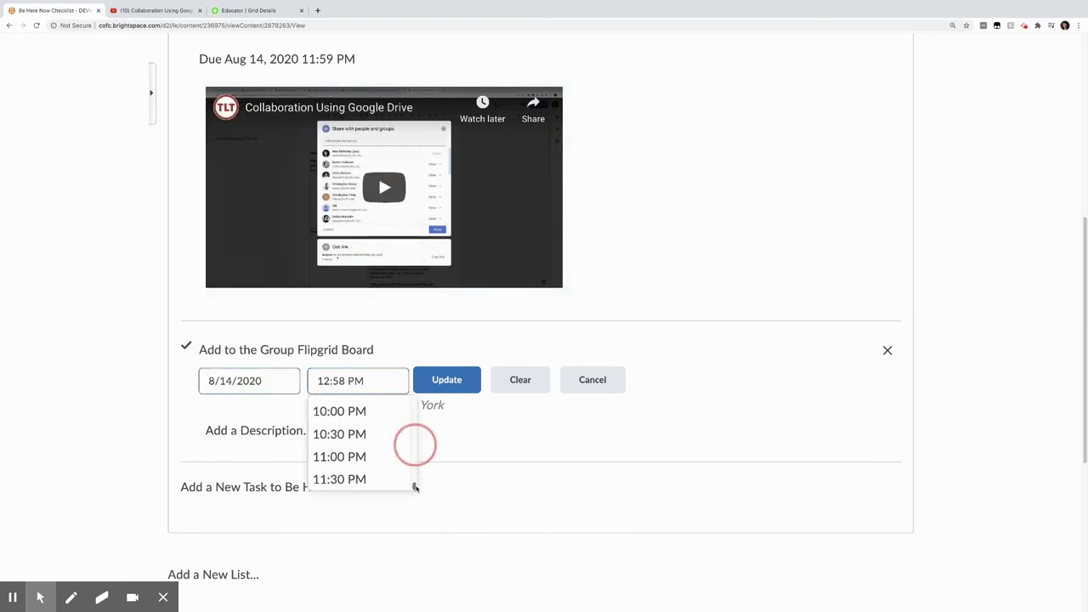
{"action": "left_click", "coordinate": [373, 480]}
{"action": "left_click", "coordinate": [345, 381]}
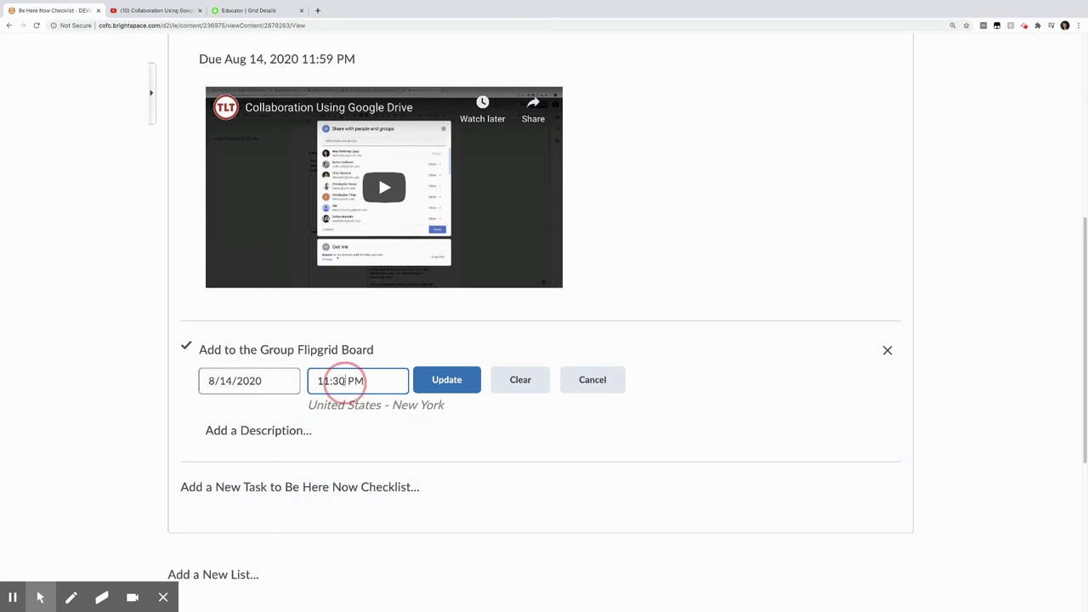
{"action": "key", "text": "BackSpace"}
{"action": "key", "text": "BackSpace"}
{"action": "type", "text": "59"}
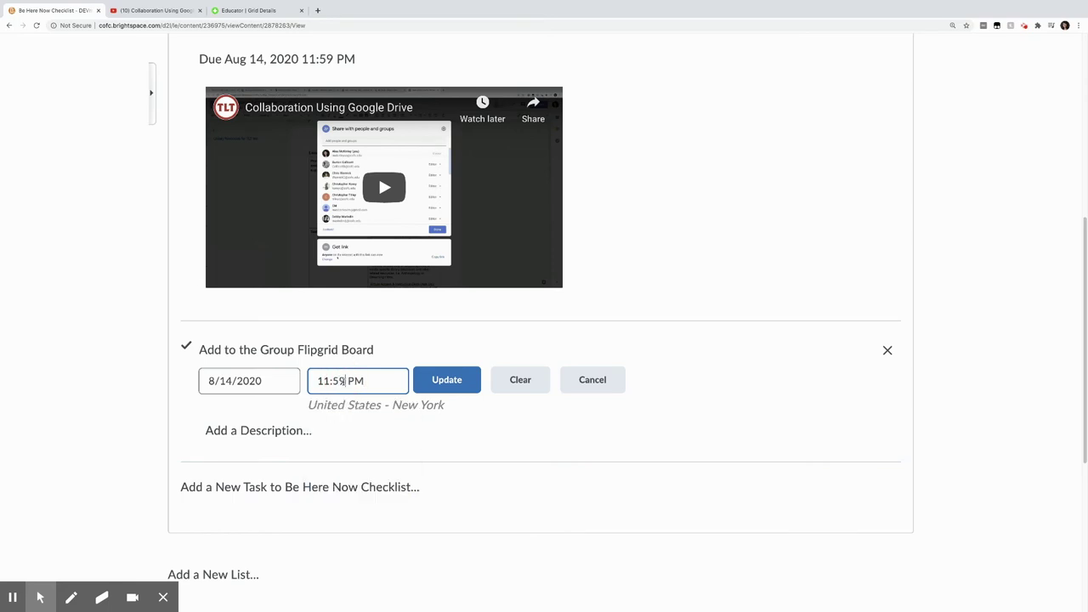
{"action": "left_click", "coordinate": [423, 381]}
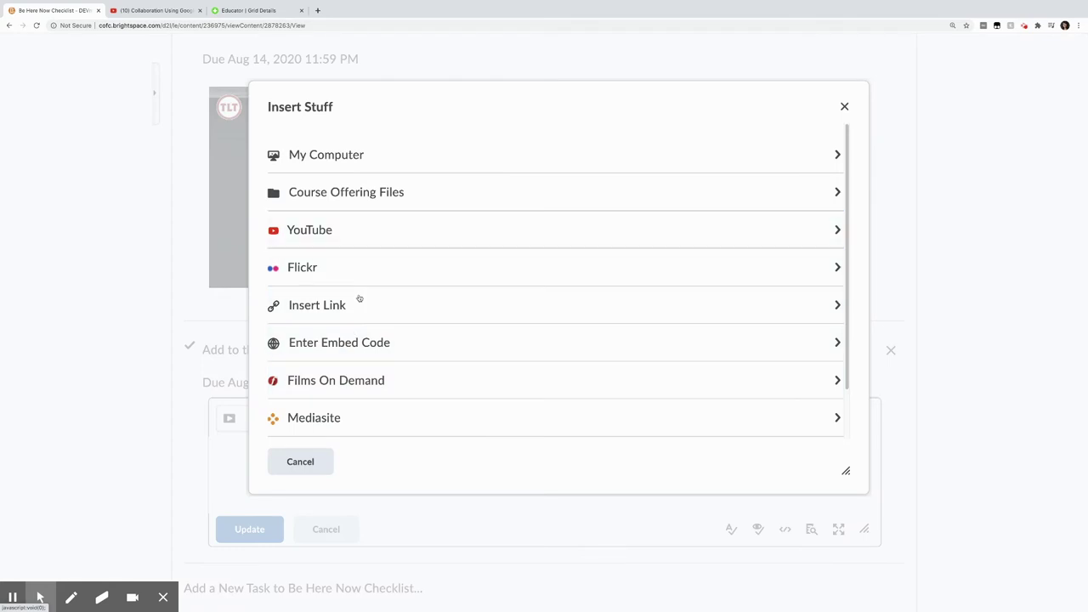
Insert a 'Flipgrid Group Board' link to the pasted Flipgrid URL in the description and save the task
{"action": "left_click", "coordinate": [359, 302]}
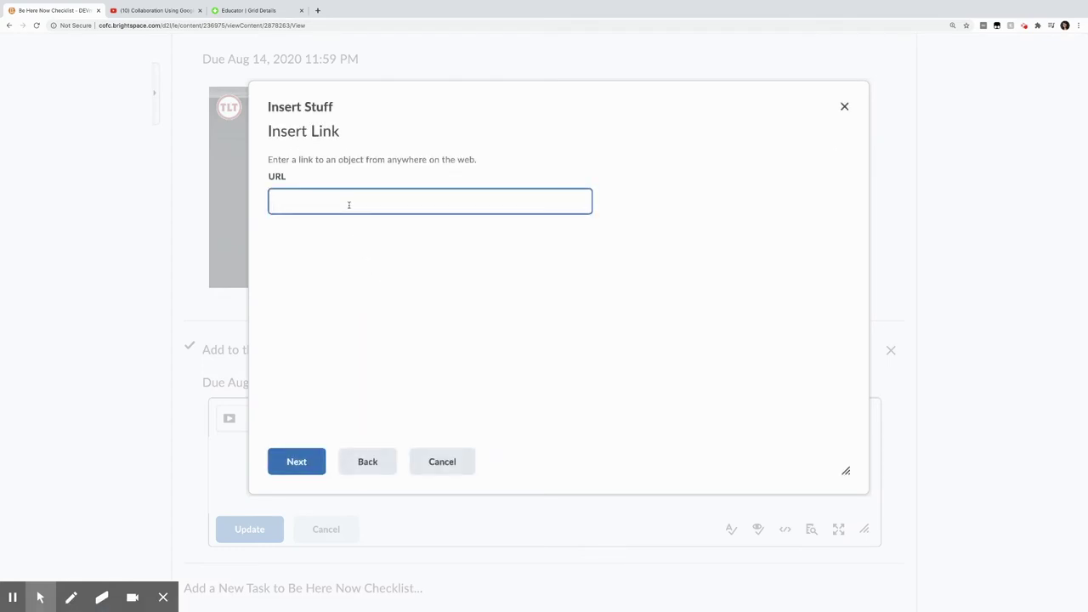
{"action": "key", "text": "ctrl+v"}
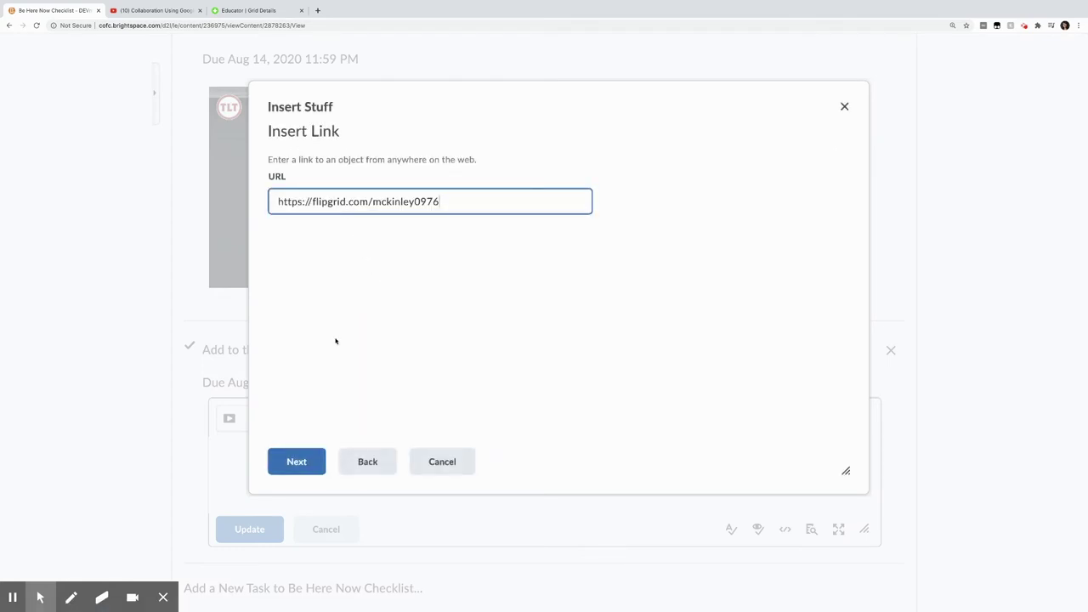
{"action": "left_click", "coordinate": [297, 462]}
{"action": "left_click", "coordinate": [305, 267]}
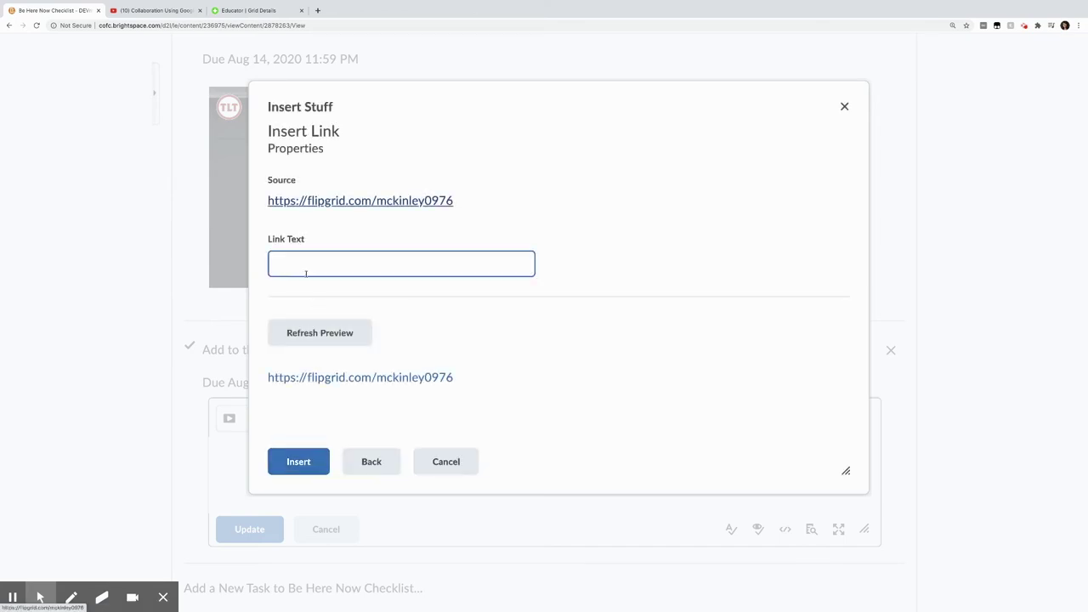
{"action": "type", "text": "Flipgr"}
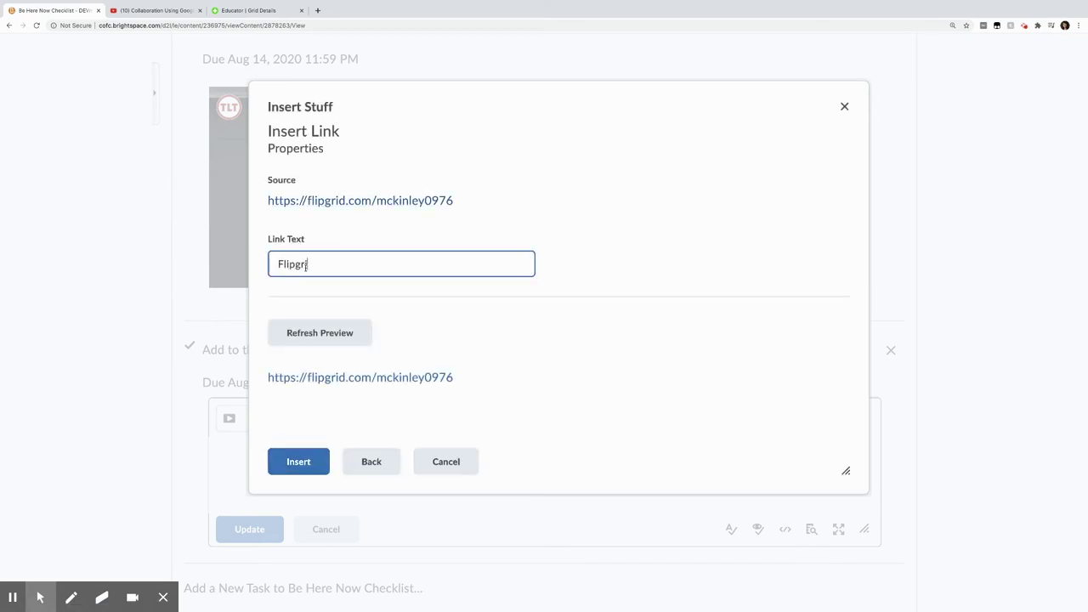
{"action": "type", "text": "id Group Board"}
{"action": "left_click", "coordinate": [310, 460]}
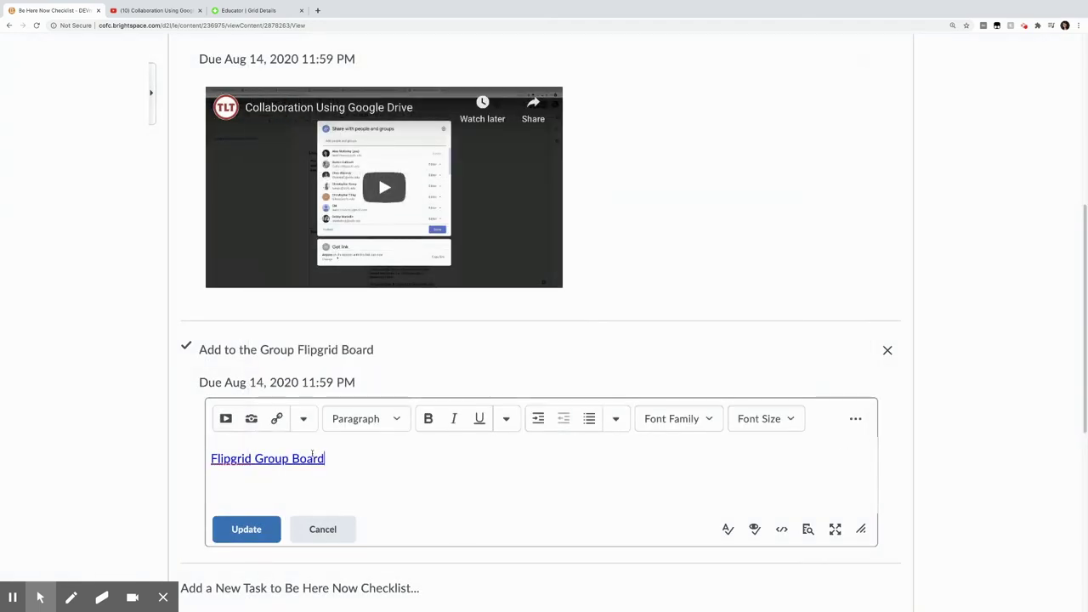
{"action": "left_click", "coordinate": [245, 529]}
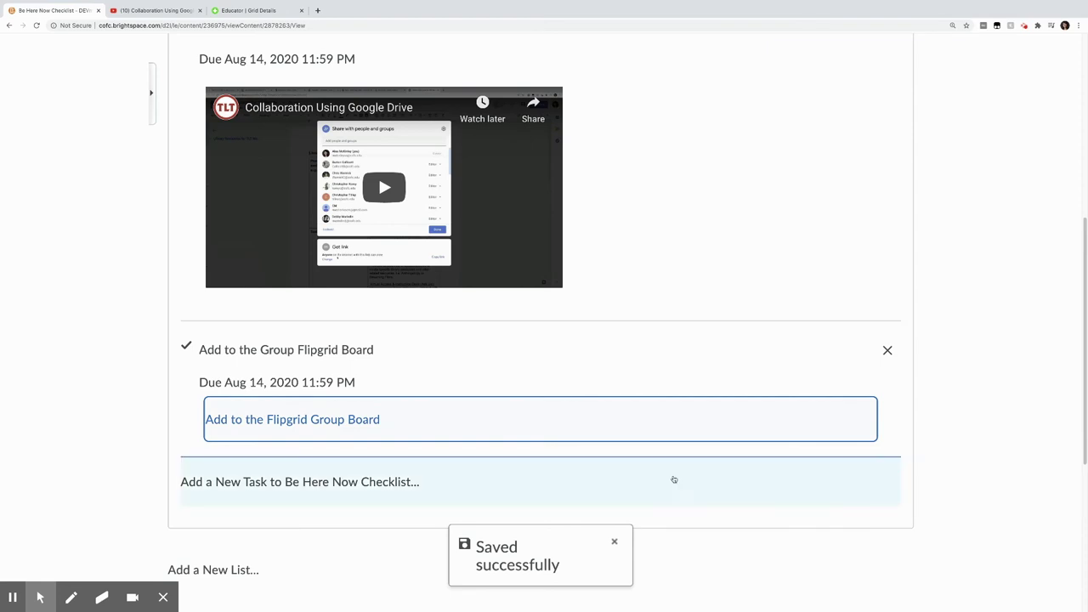
{"action": "left_click_drag", "start_coordinate": [1084, 430], "coordinate": [1085, 280]}
Switch the Be Here Now Checklist in Module 1 from hidden to Visible
{"action": "scroll", "coordinate": [1076, 432], "scroll_direction": "up", "scroll_amount": 3}
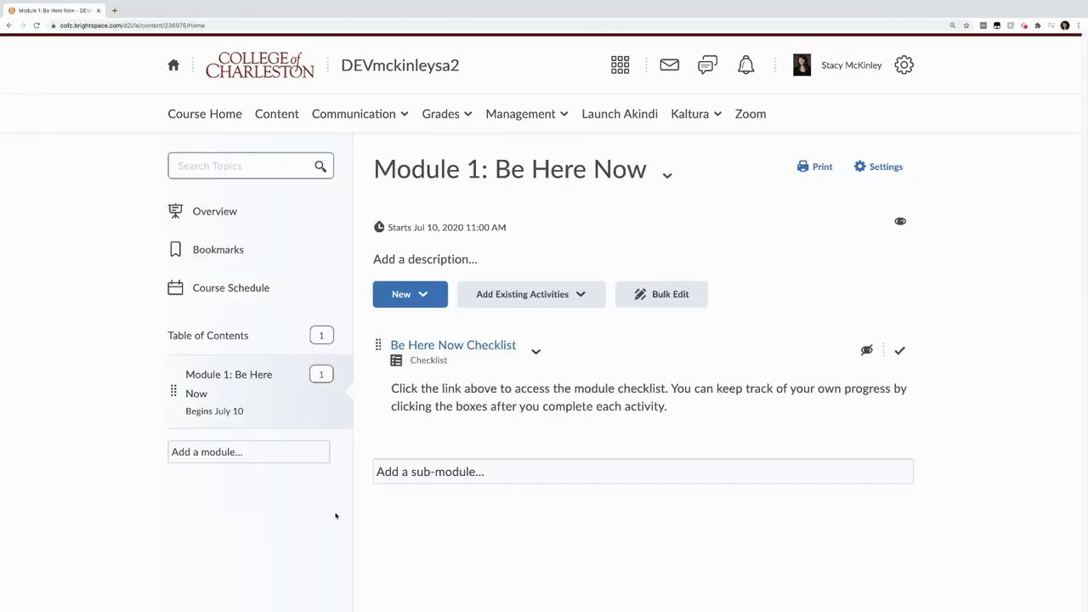
{"action": "left_click", "coordinate": [459, 346]}
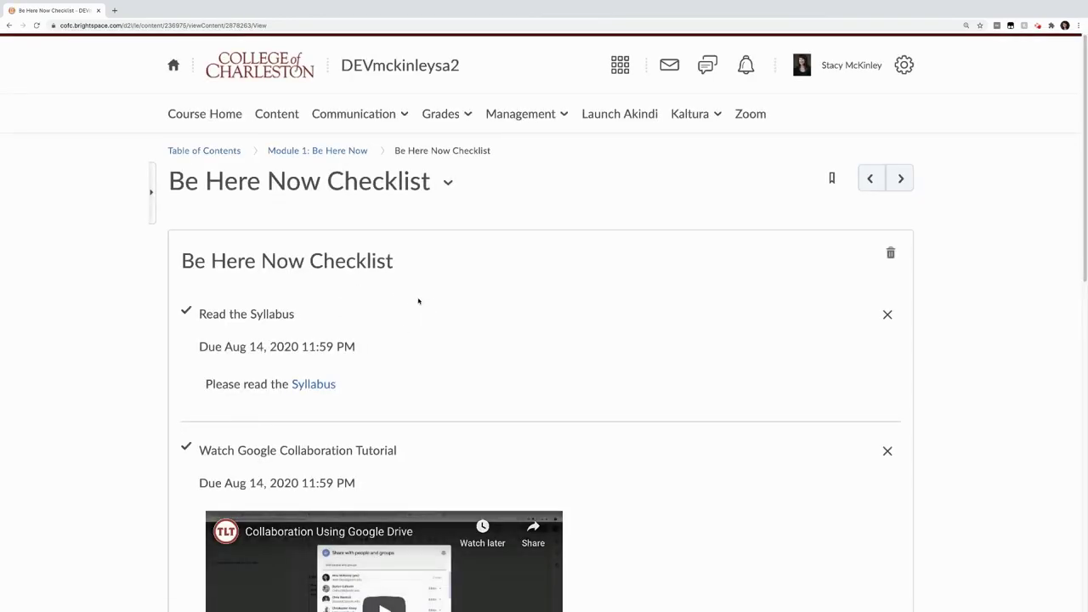
{"action": "left_click", "coordinate": [331, 150]}
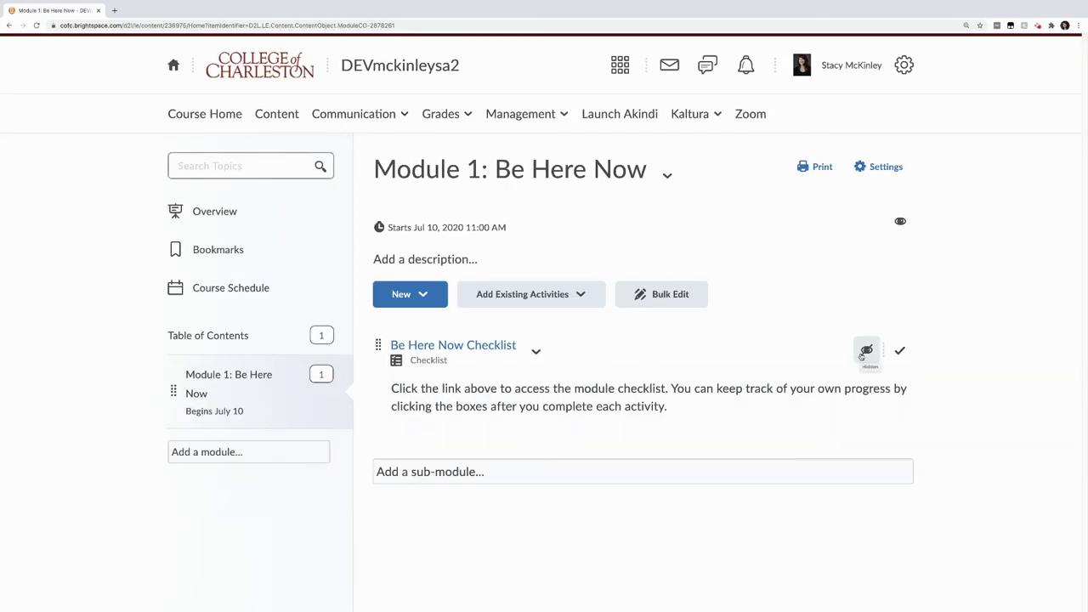
{"action": "left_click", "coordinate": [862, 357]}
{"action": "left_click", "coordinate": [852, 352]}
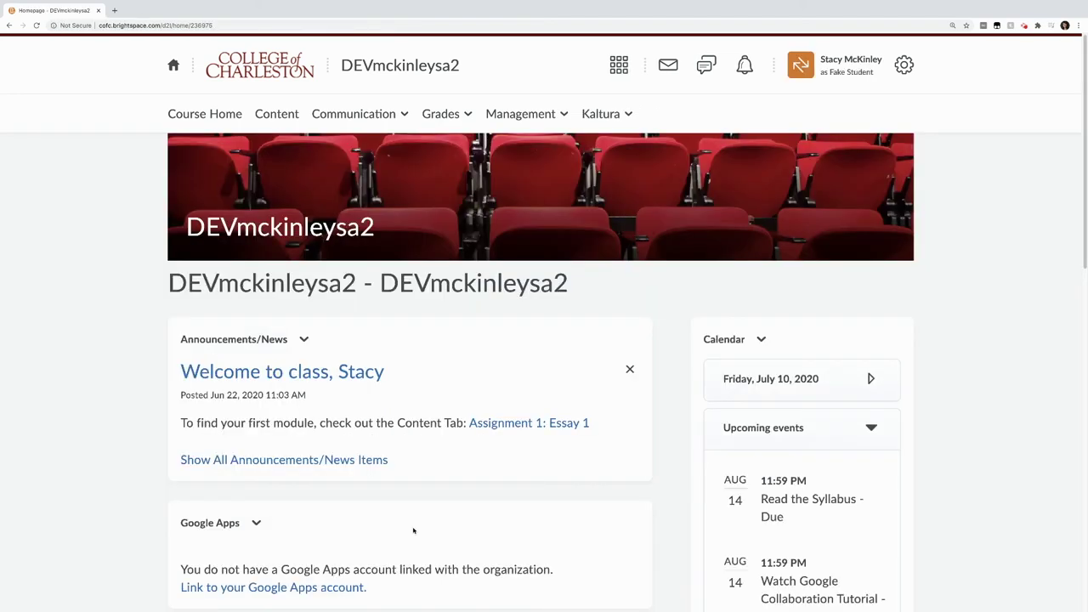
As the test student, open the Be Here Now Checklist from Content and tick Read the Syllabus
{"action": "left_click", "coordinate": [277, 114]}
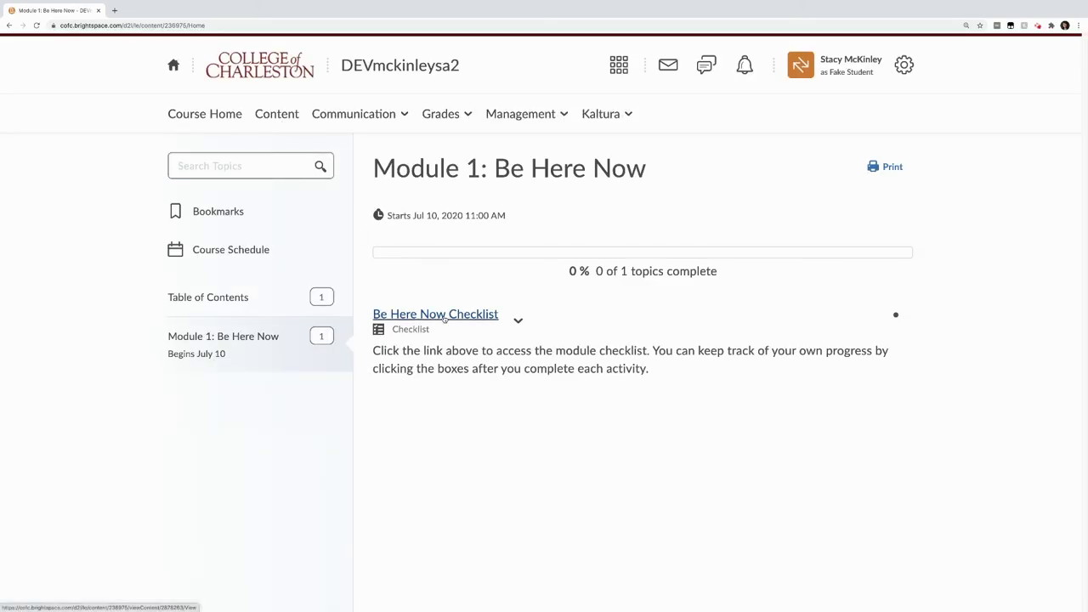
{"action": "left_click", "coordinate": [443, 317]}
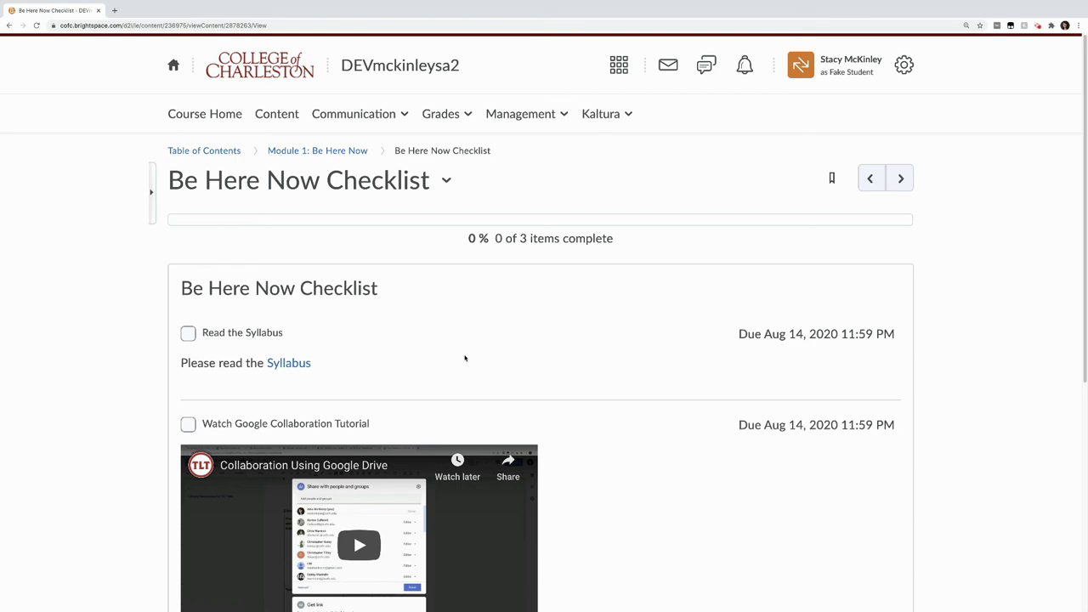
{"action": "left_click", "coordinate": [194, 335]}
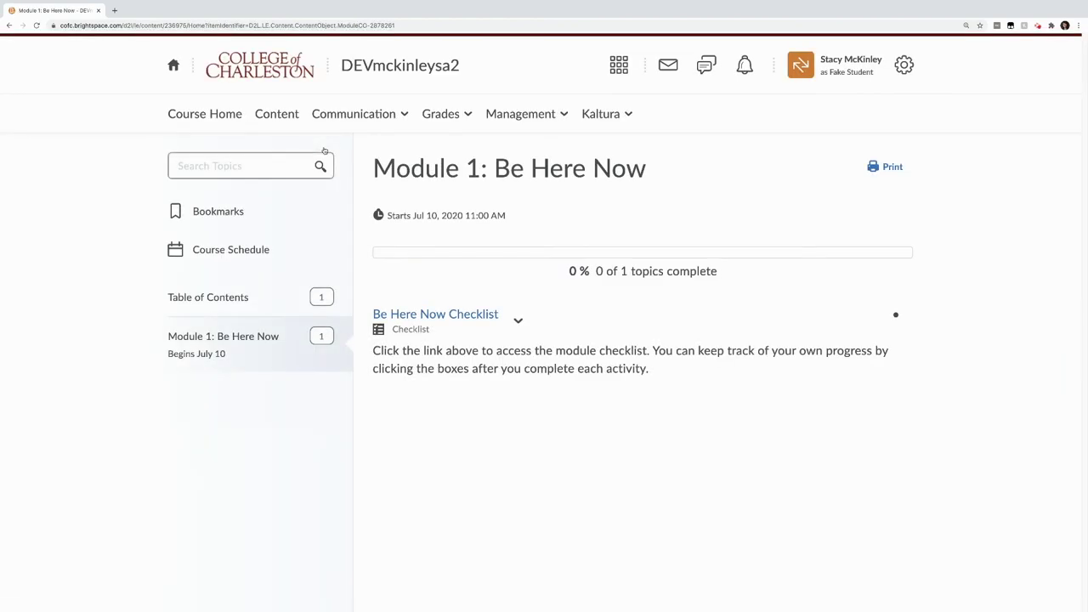
Tick Watch Google Collaboration Tutorial and Add to the Group Flipgrid Board, completing all 3 items
{"action": "left_click", "coordinate": [451, 314]}
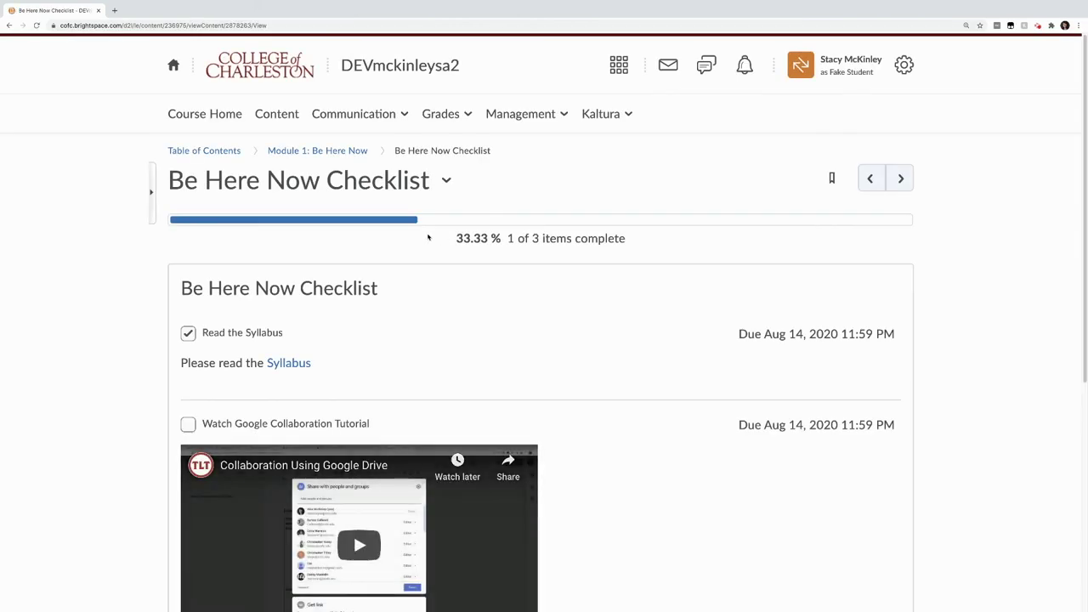
{"action": "left_click", "coordinate": [188, 423]}
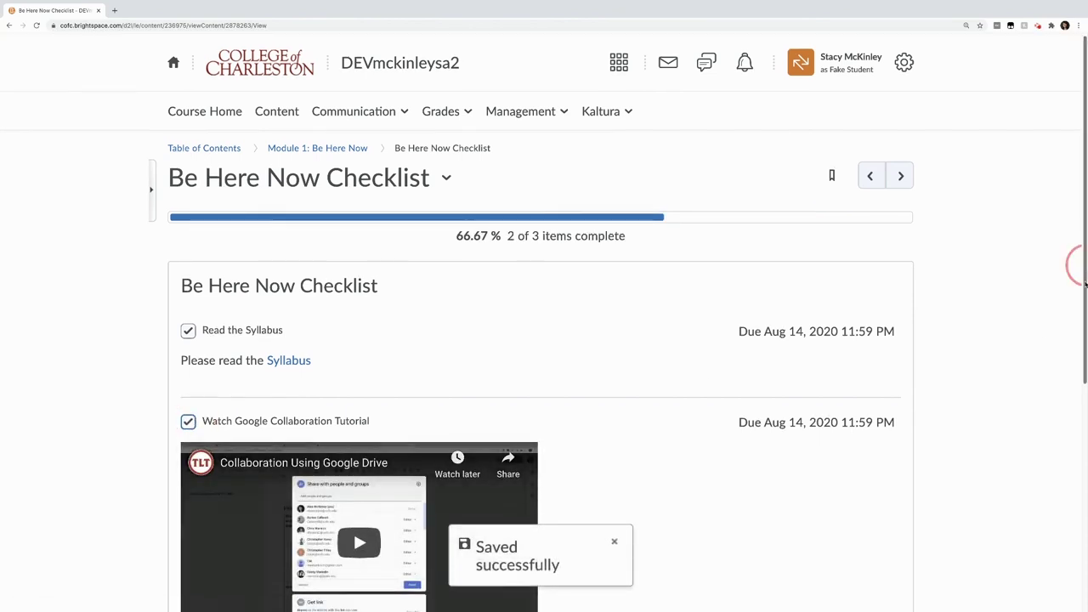
{"action": "left_click_drag", "start_coordinate": [1085, 284], "coordinate": [1085, 442]}
{"action": "left_click", "coordinate": [188, 441]}
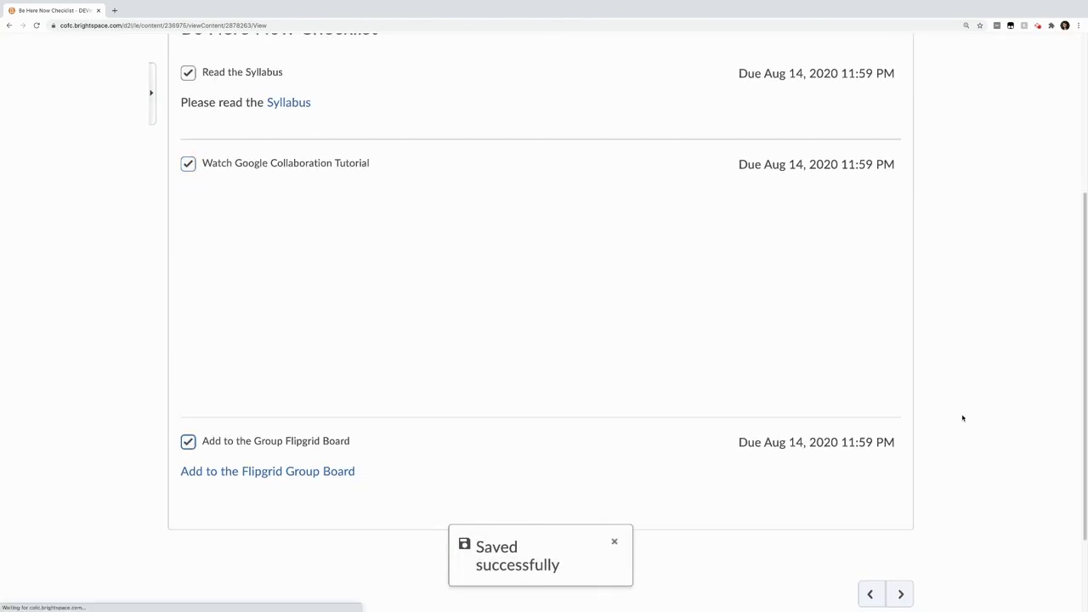
{"action": "left_click_drag", "start_coordinate": [1076, 417], "coordinate": [1069, 240]}
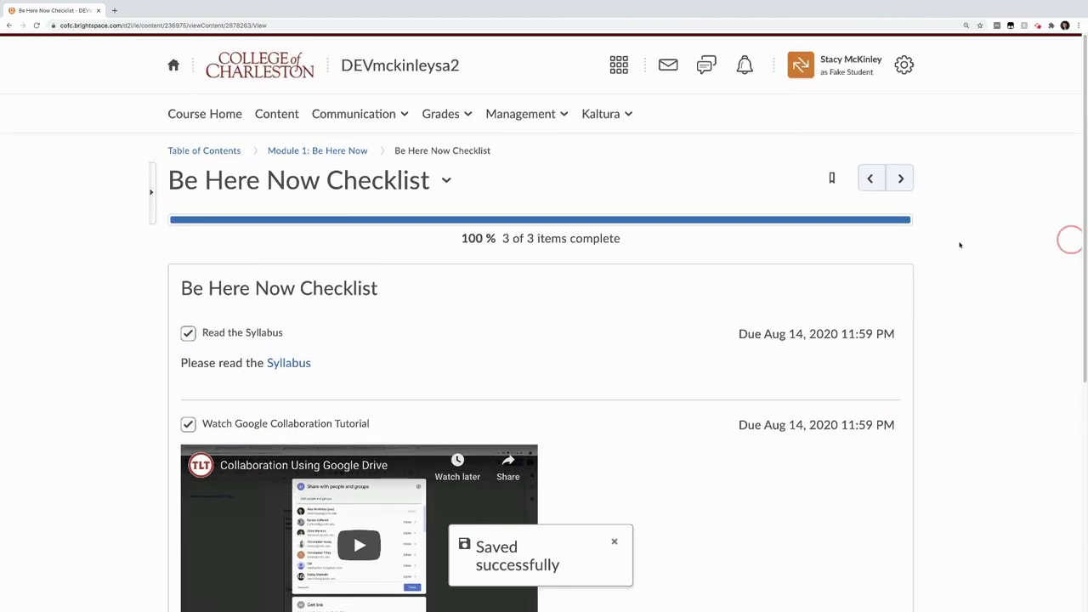
{"action": "left_click", "coordinate": [362, 151]}
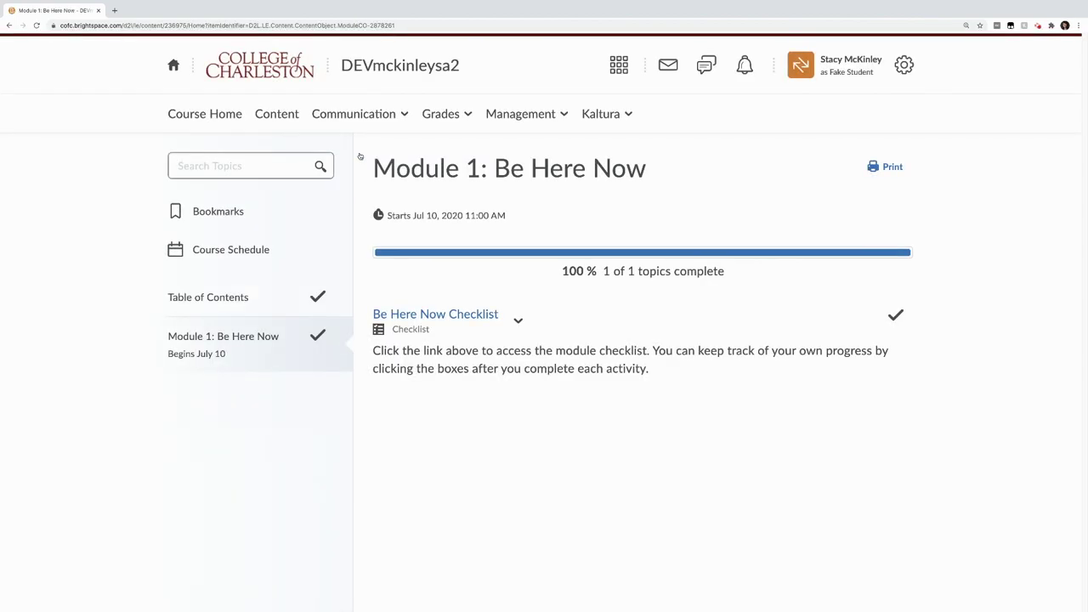